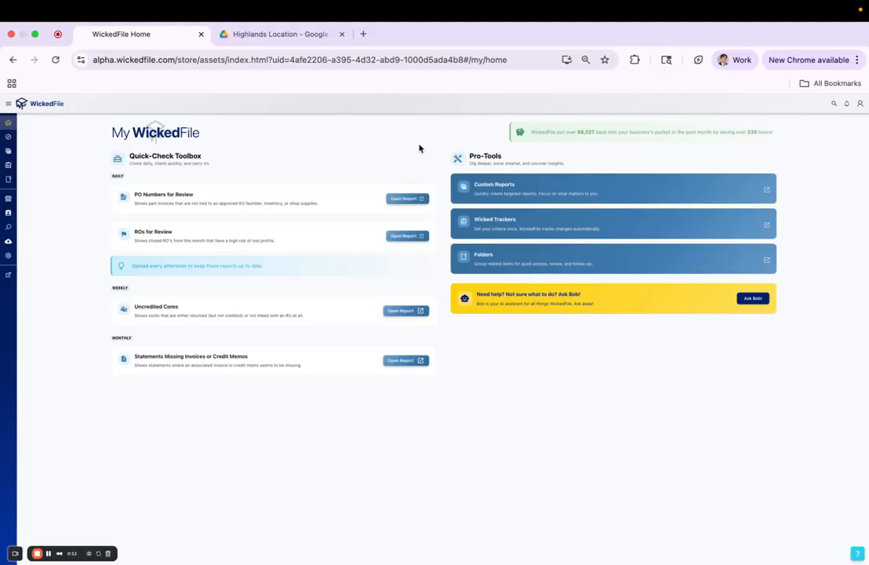
Search Google for zapier in a new browser tab, open Zapier.com and continue to the Zapier home page
left_click(362, 34)
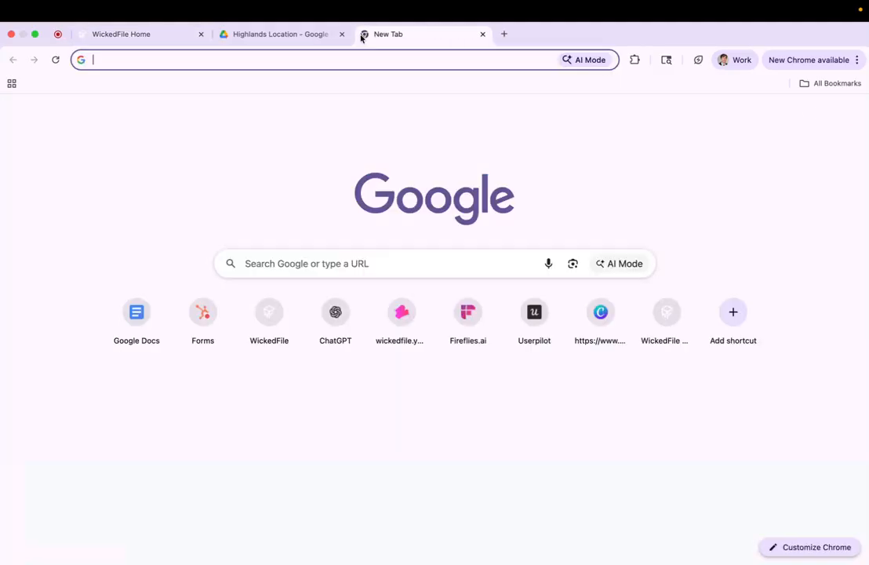
type("zapier")
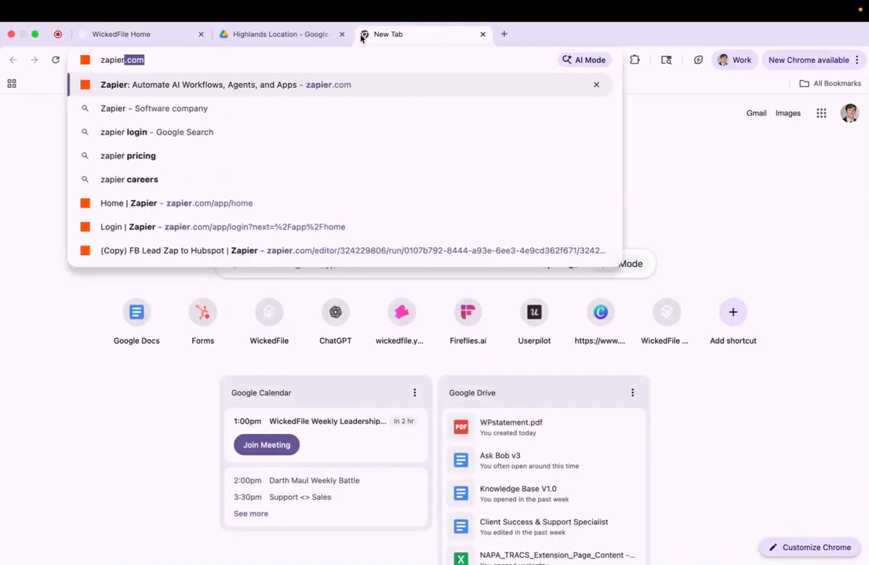
key("Delete")
key("Return")
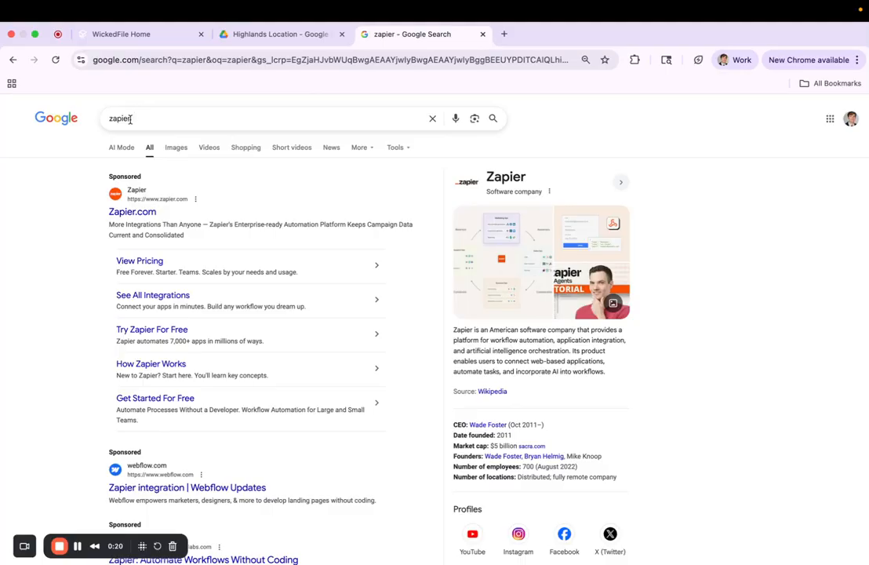
left_click(143, 219)
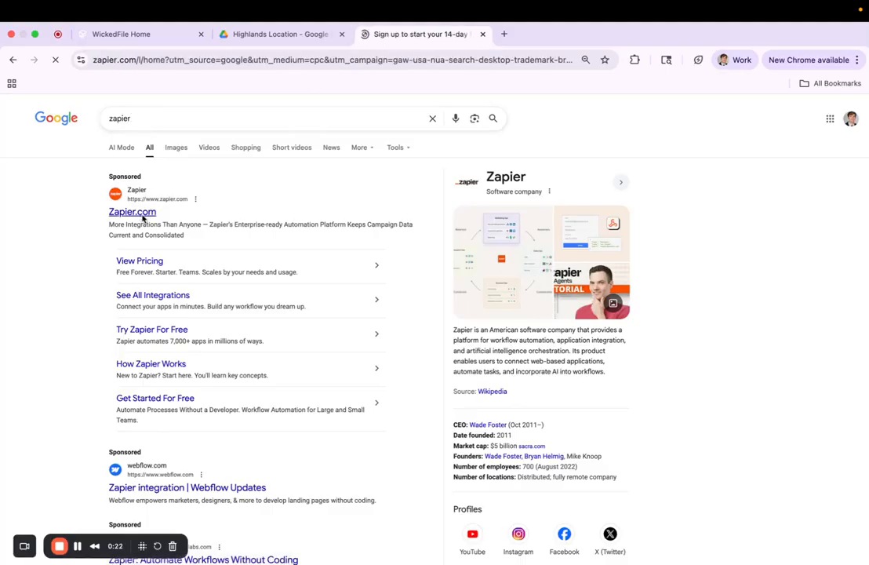
left_click(648, 252)
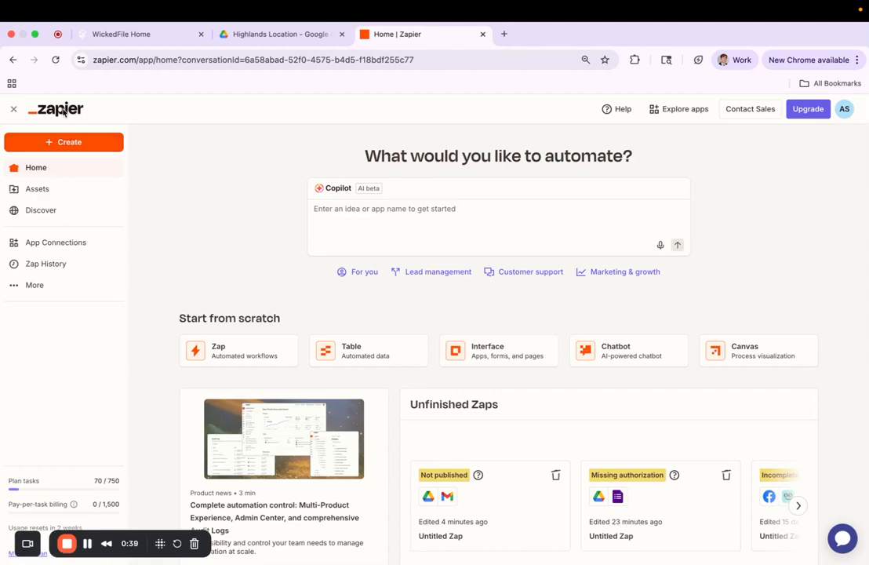
Create a new Zap and choose Google Drive as its trigger app
left_click(61, 142)
left_click(76, 177)
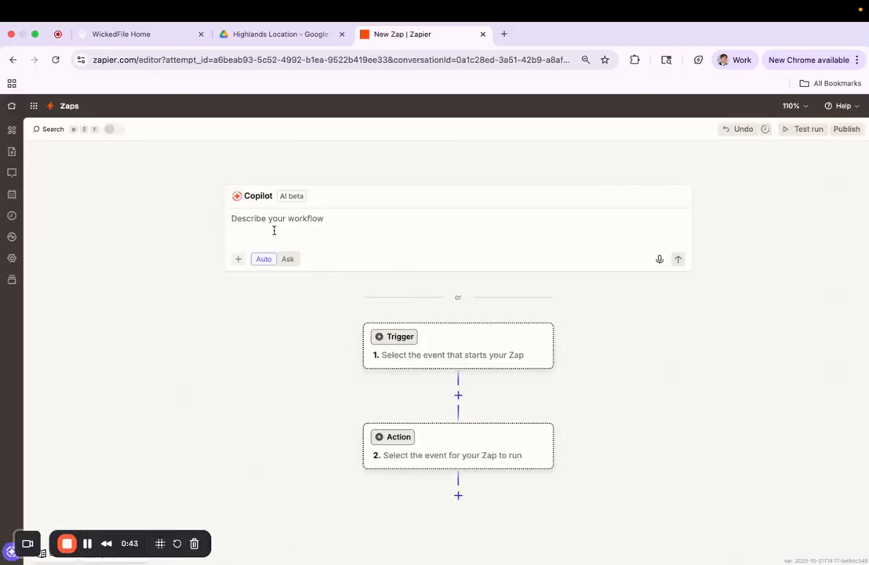
scroll(408, 349, "down", 1)
scroll(408, 349, "down", 3)
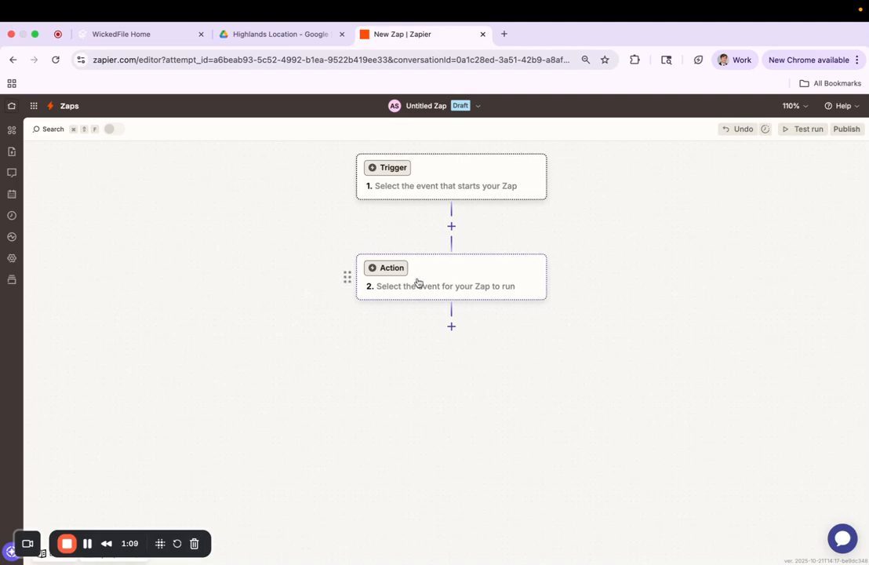
scroll(421, 242, "up", 2)
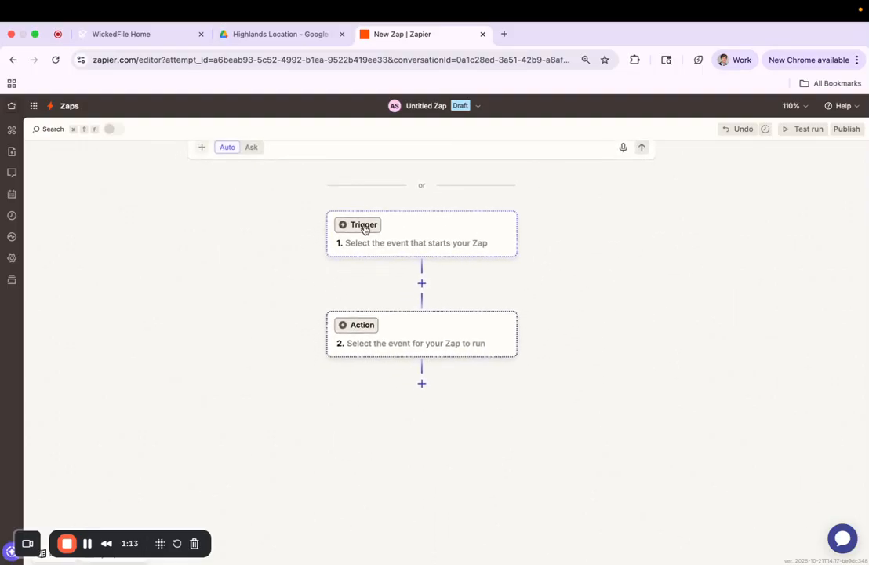
left_click(364, 230)
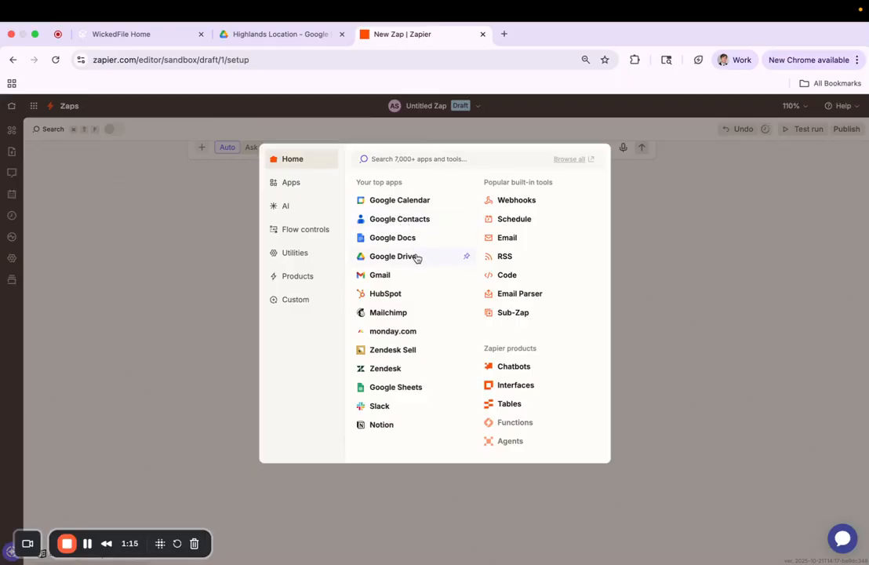
left_click(392, 256)
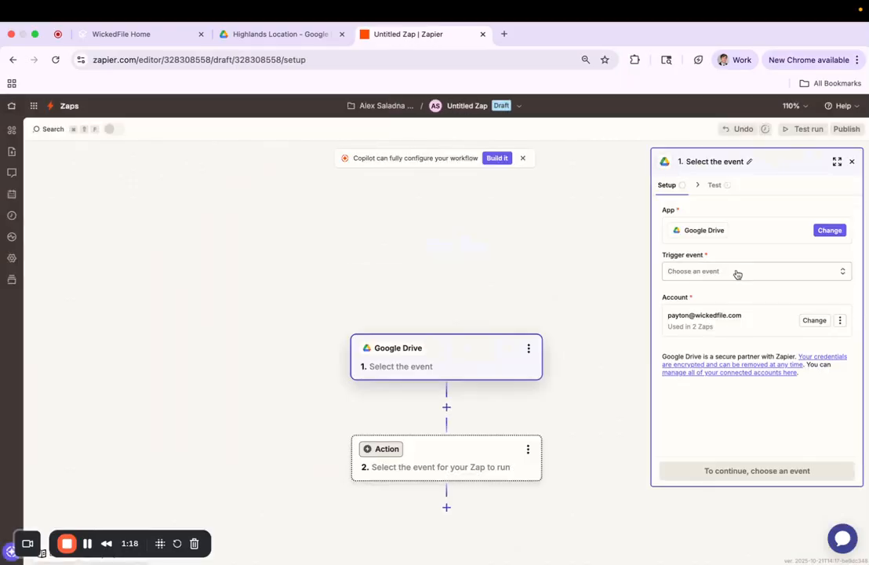
Set the Google Drive trigger event to New File in Folder and continue to its configuration
left_click(737, 272)
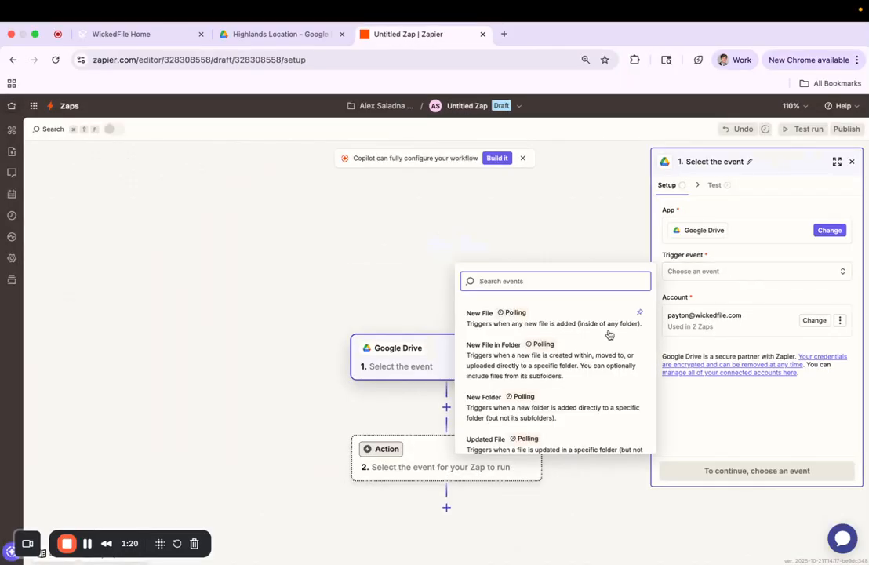
left_click(509, 362)
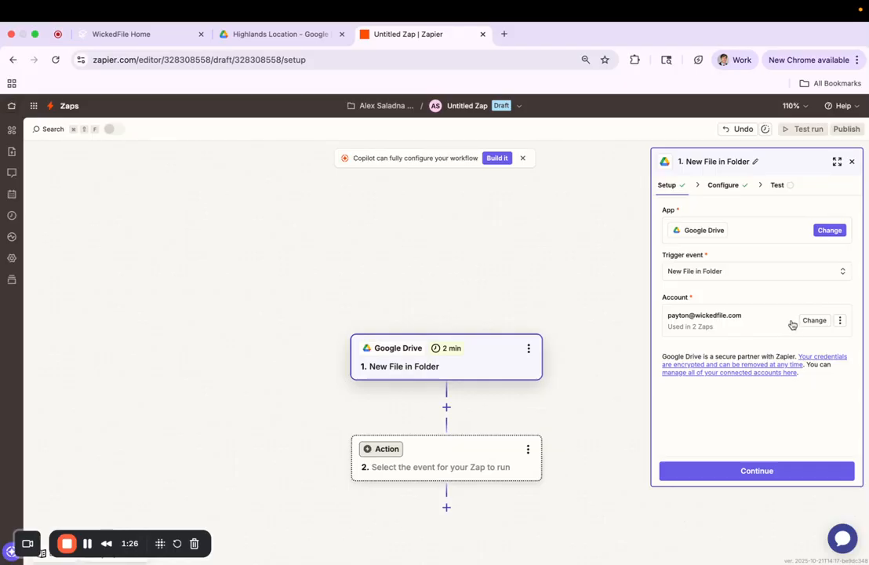
left_click(765, 478)
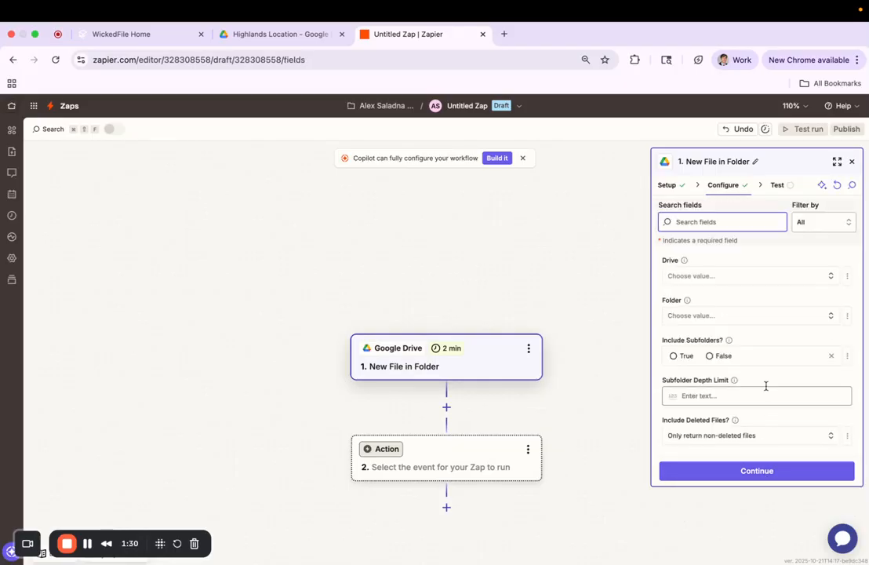
Set the trigger's folder to Highlands Location and include its subfolders
left_click(753, 280)
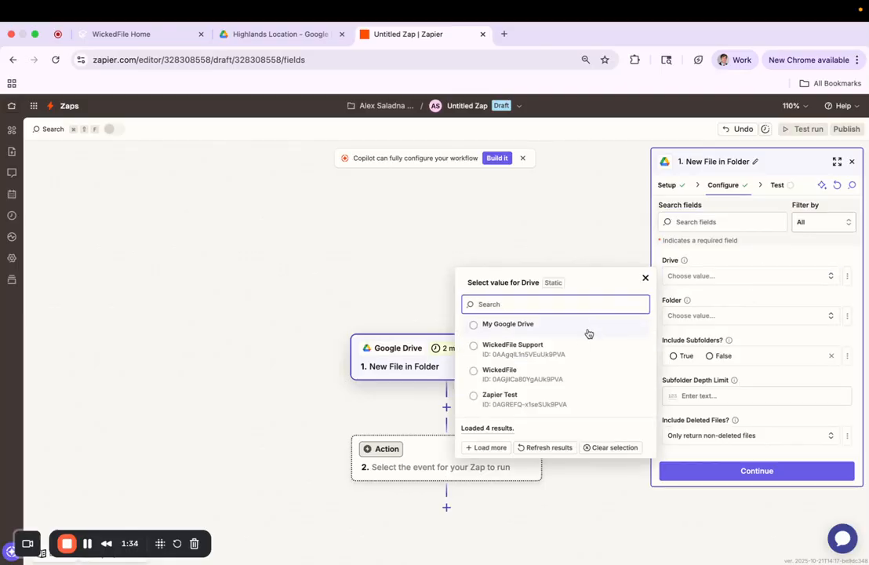
scroll(706, 294, "down", 1)
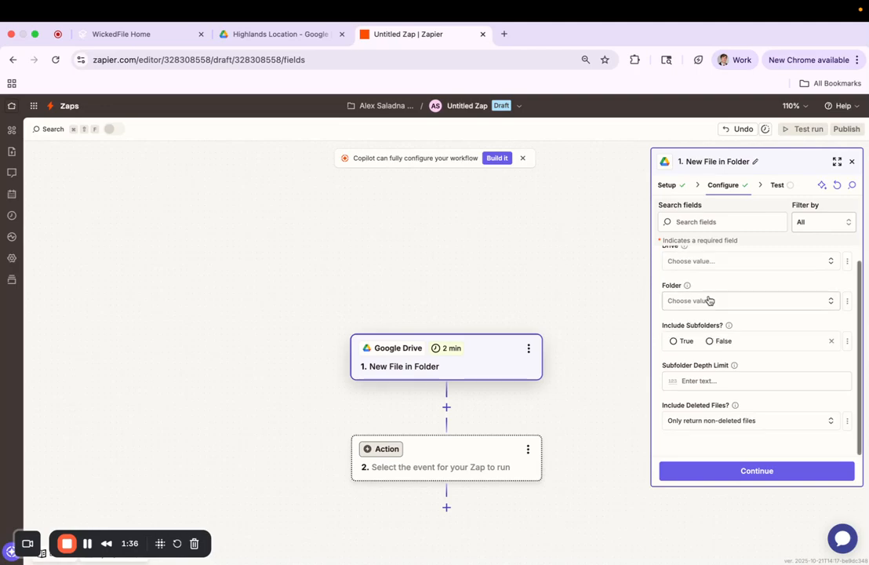
left_click(711, 302)
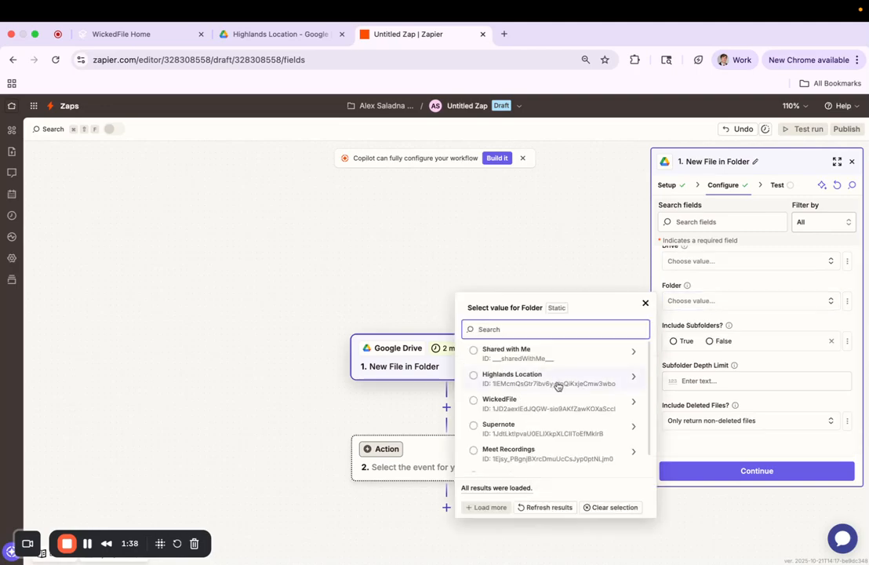
left_click(474, 376)
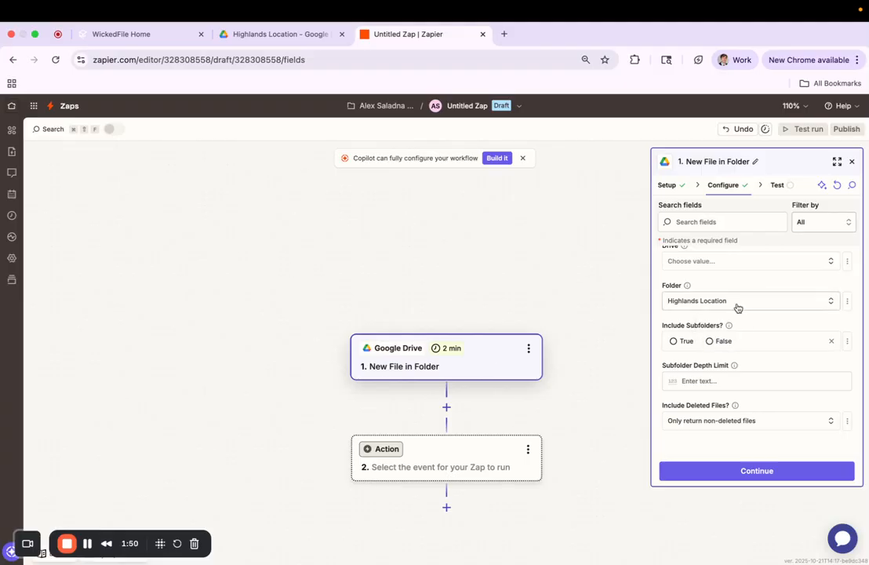
left_click(674, 340)
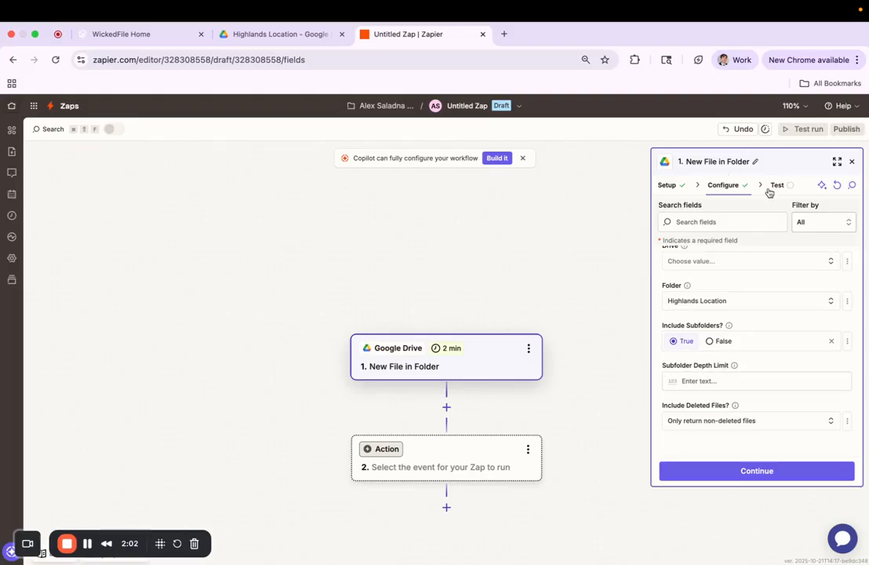
Test the New File in Folder trigger and continue with the File A record
left_click(765, 471)
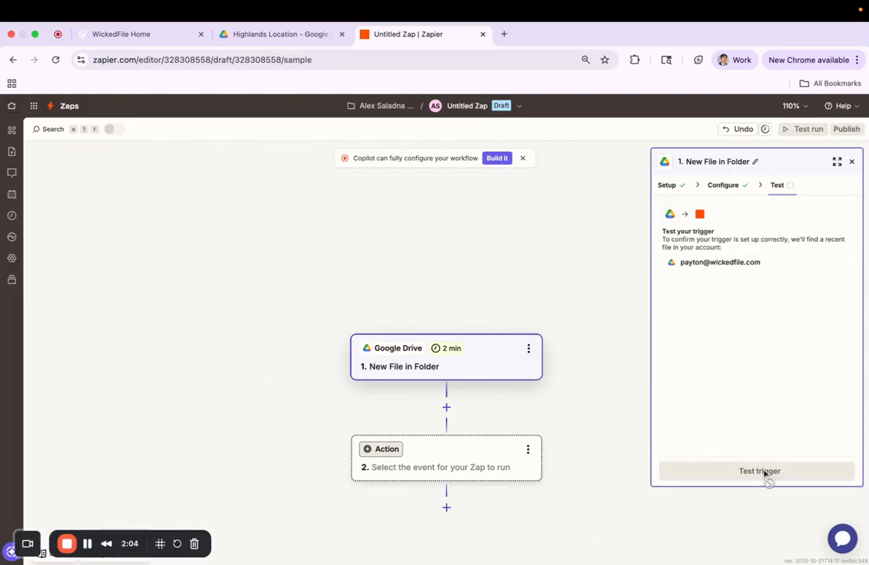
left_click(769, 474)
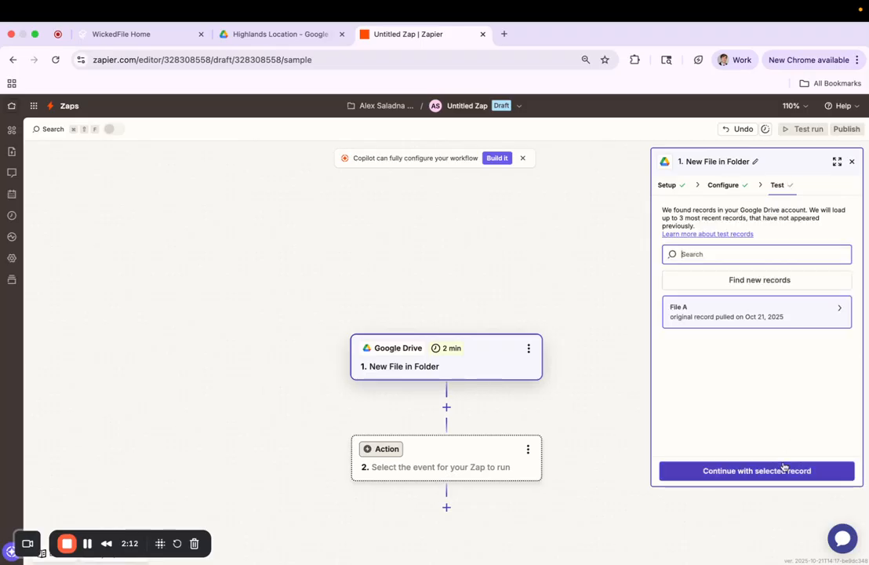
left_click(787, 474)
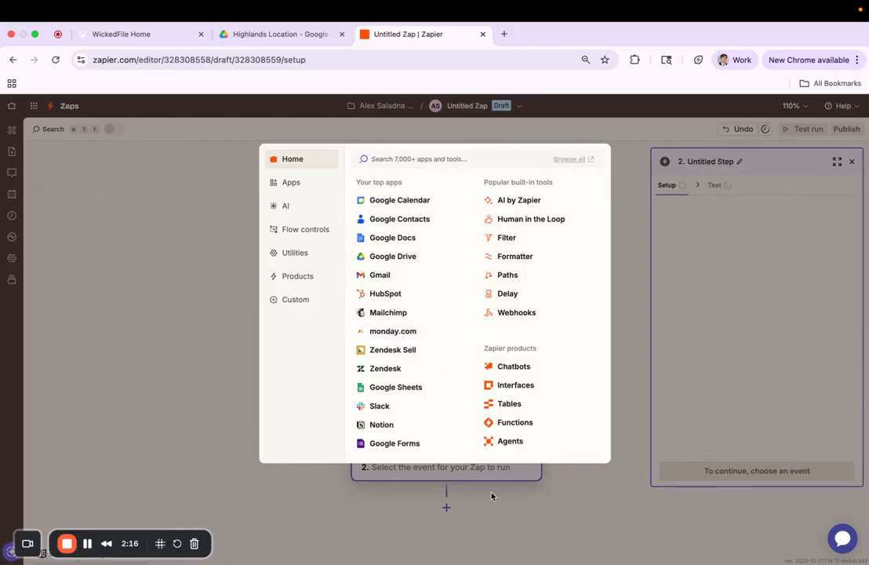
left_click(660, 287)
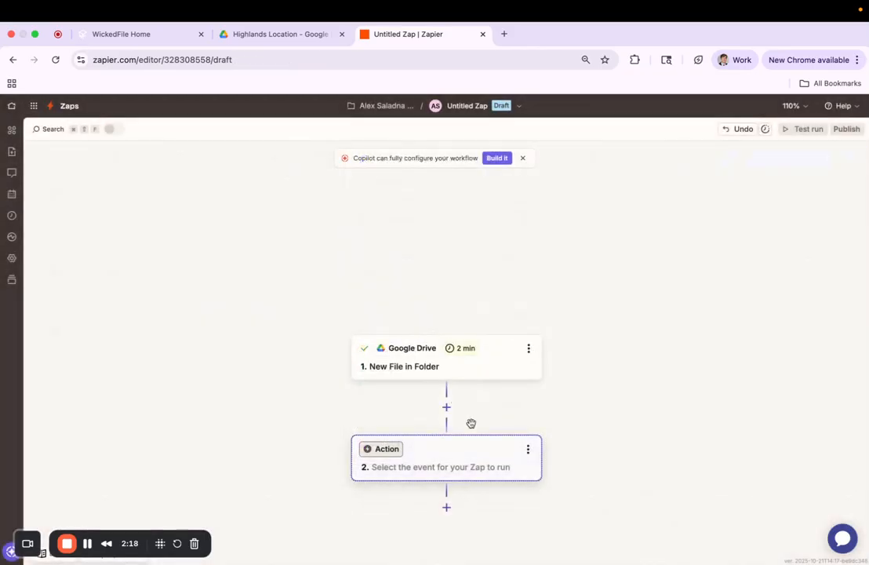
left_click(390, 422)
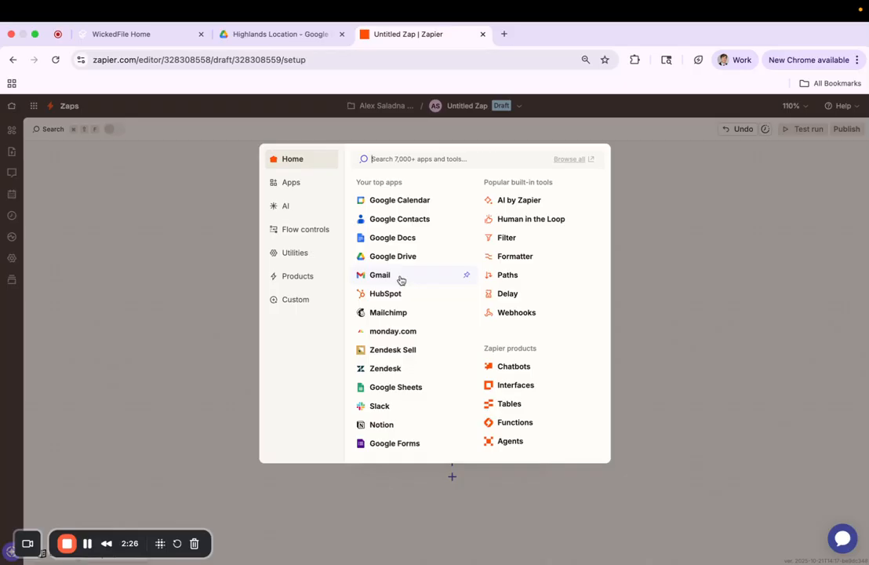
type("outlook")
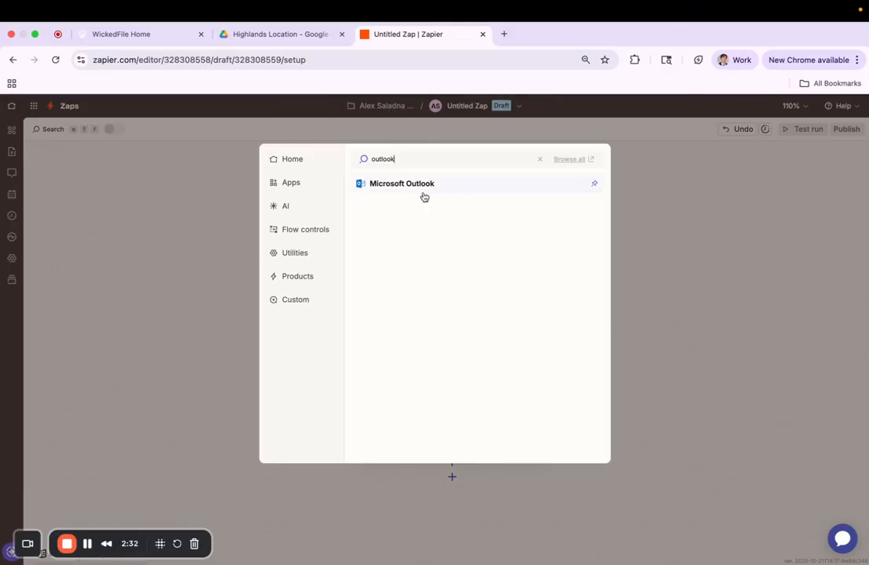
key("BackSpace")
key("BackSpace")
key("BackSpace")
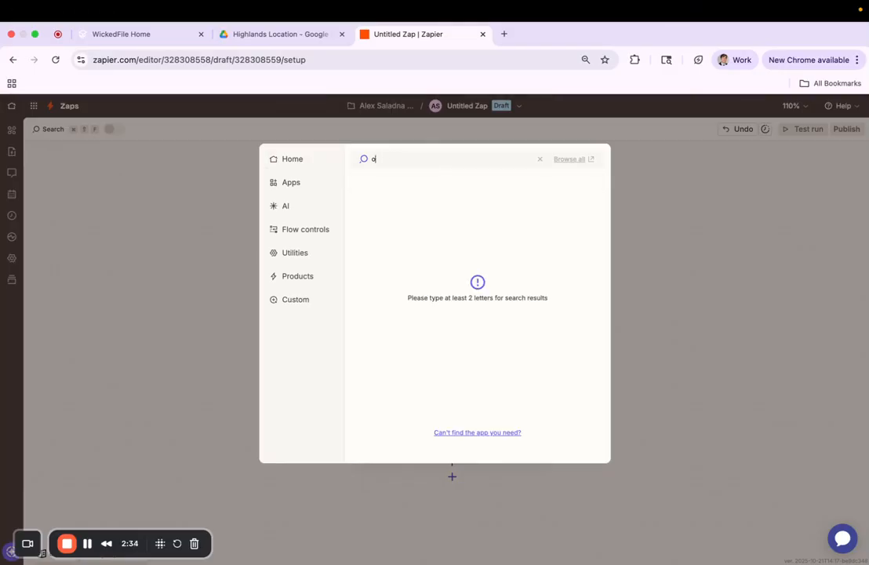
Find and choose Gmail as the action app and set its action event to Send Email
type("gmail")
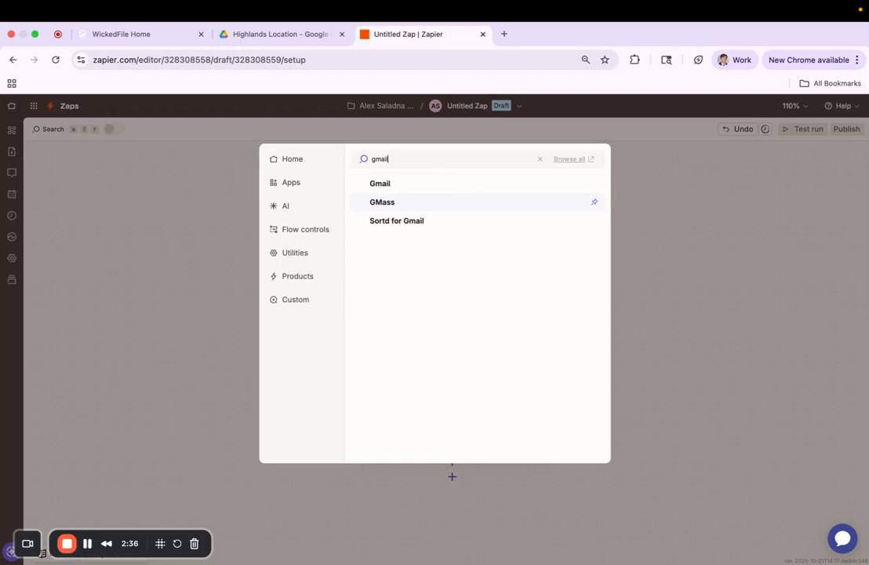
left_click(405, 189)
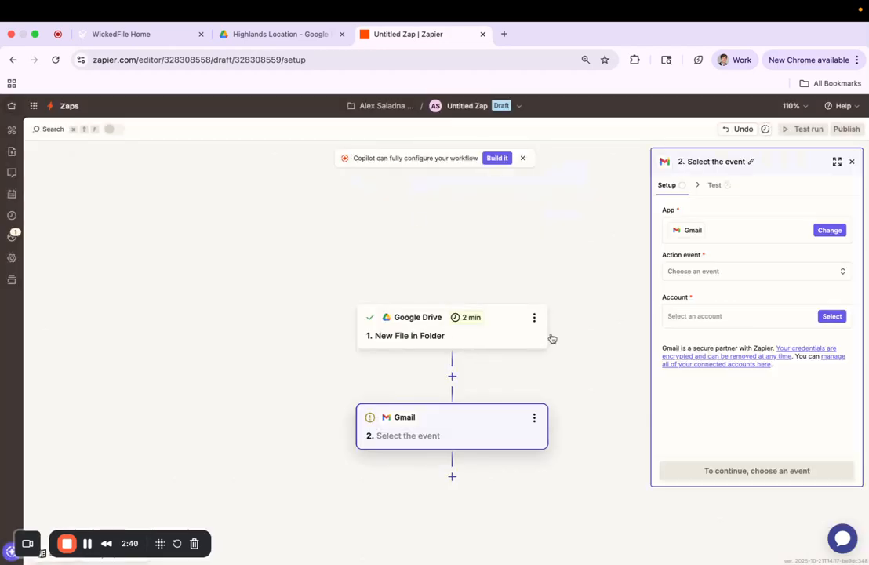
left_click(739, 271)
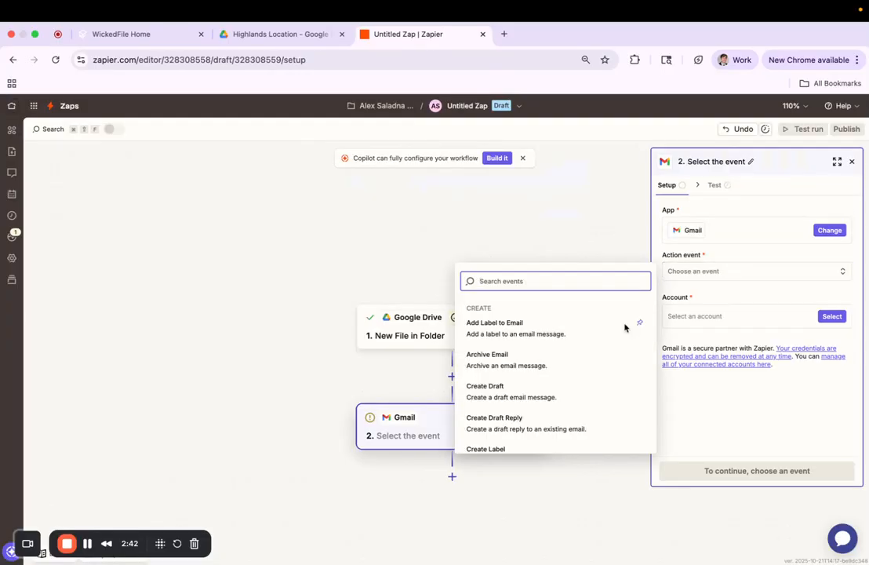
scroll(534, 389, "down", 5)
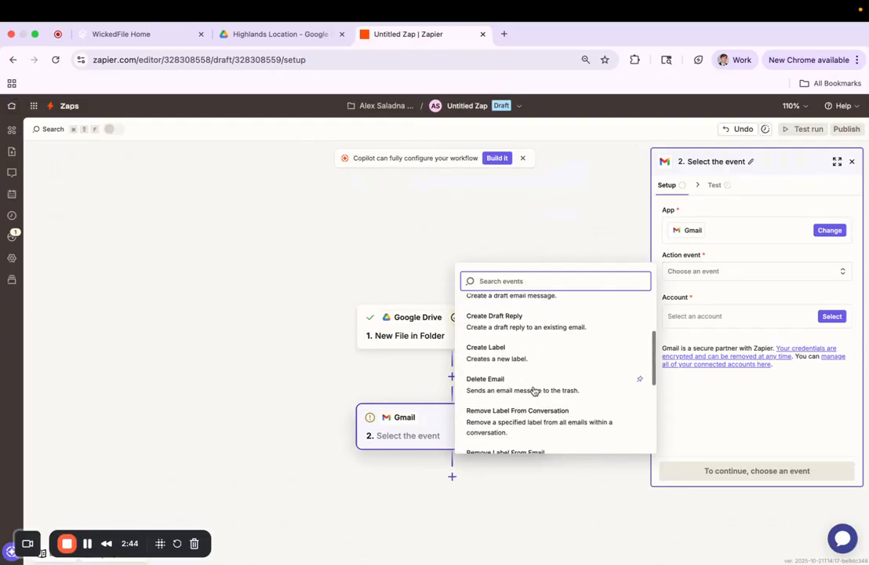
scroll(533, 389, "down", 2)
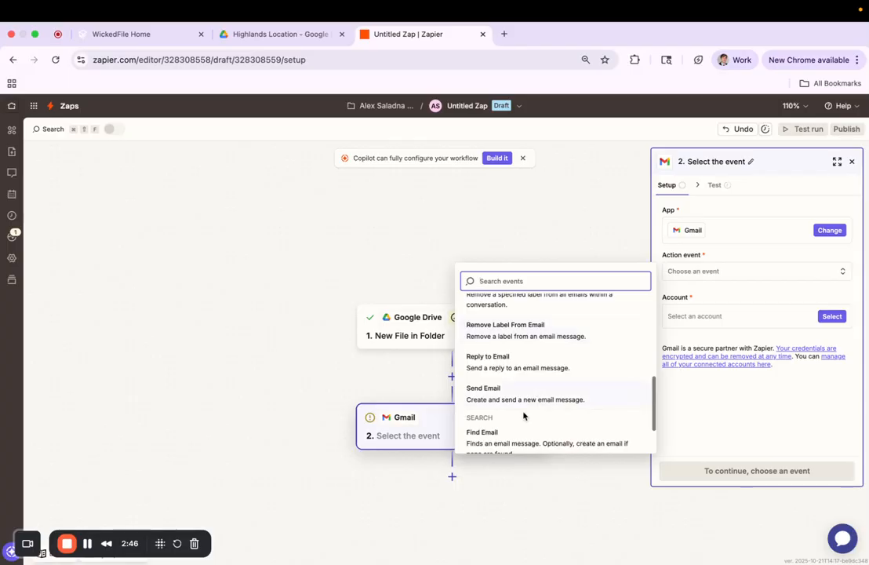
left_click(523, 403)
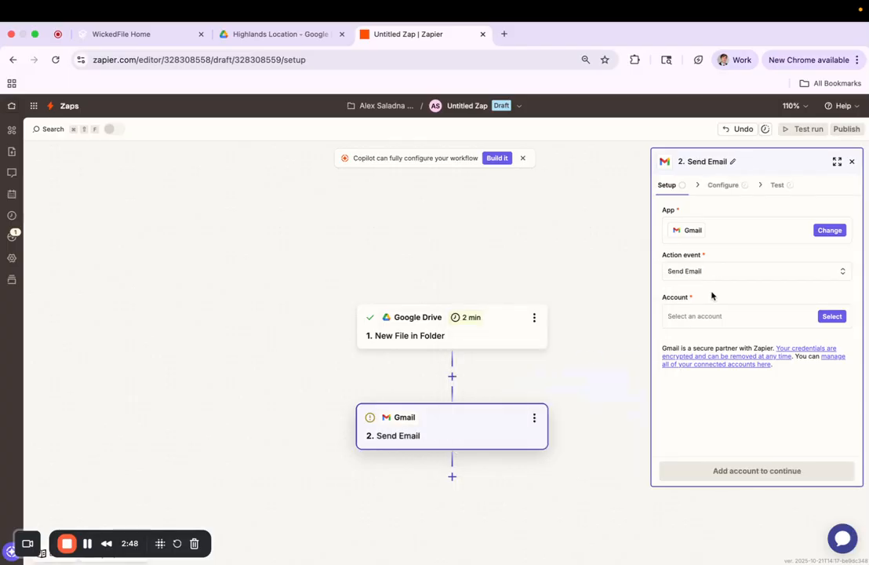
Assign the third listed Gmail account to the Send Email action and continue to its configuration
left_click(833, 316)
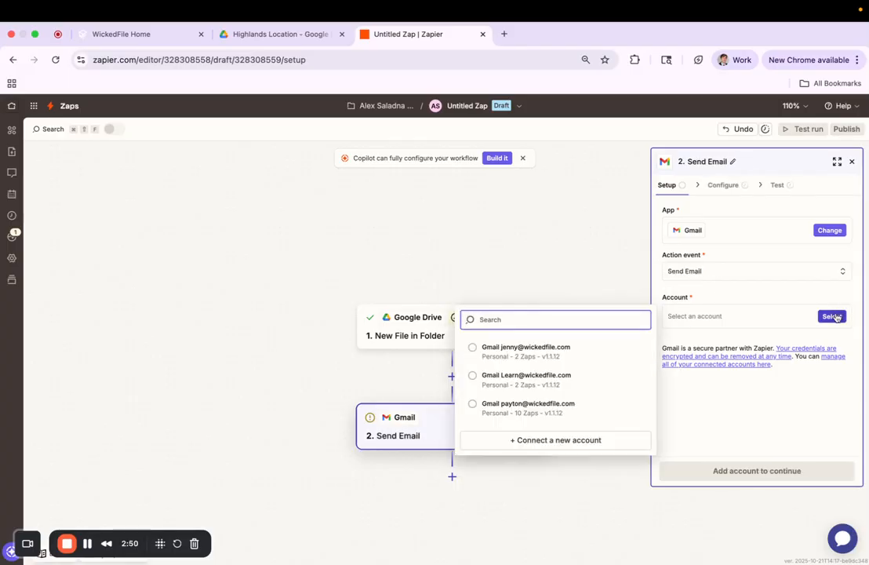
left_click(557, 412)
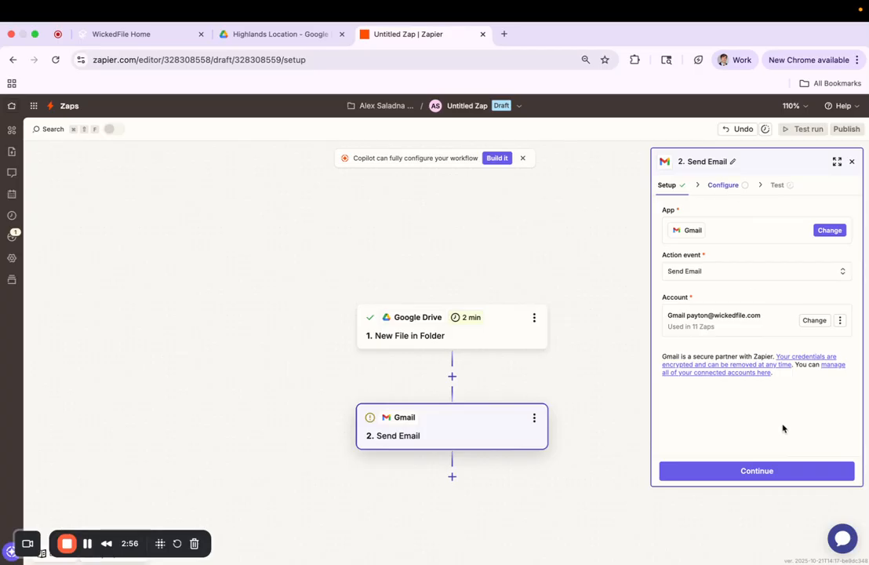
left_click(780, 471)
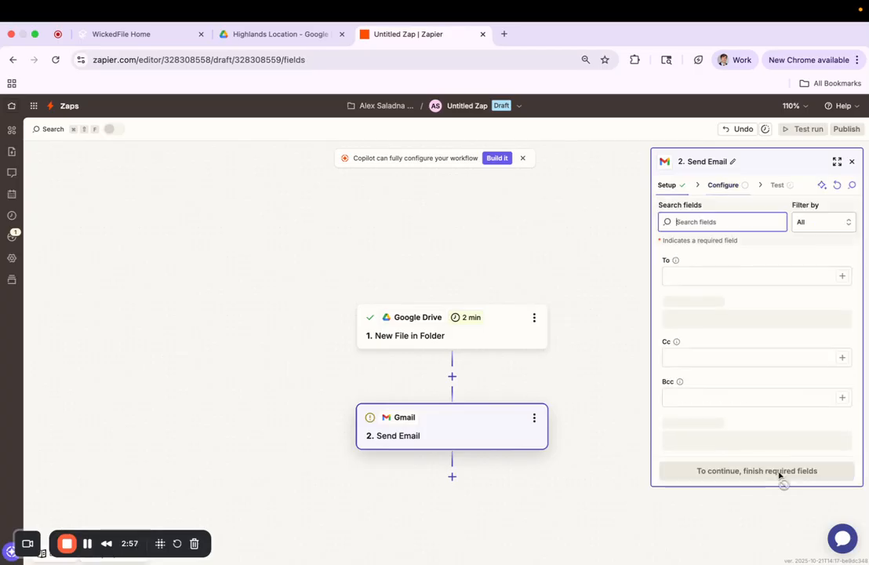
left_click(739, 274)
left_click(730, 258)
left_click(712, 274)
left_click(738, 254)
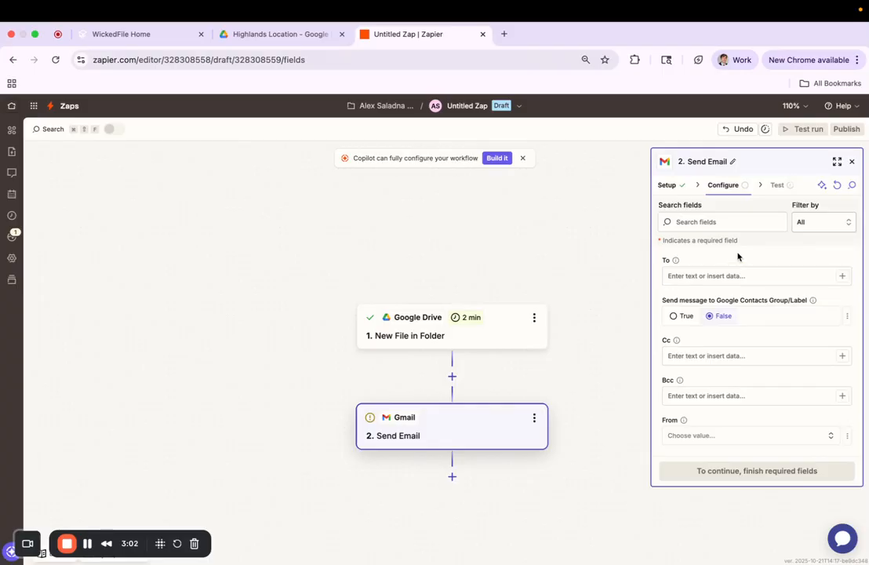
Switch to WickedFile and open the Email Import integration from its system settings
left_click(131, 35)
left_click_drag(131, 35, 381, 34)
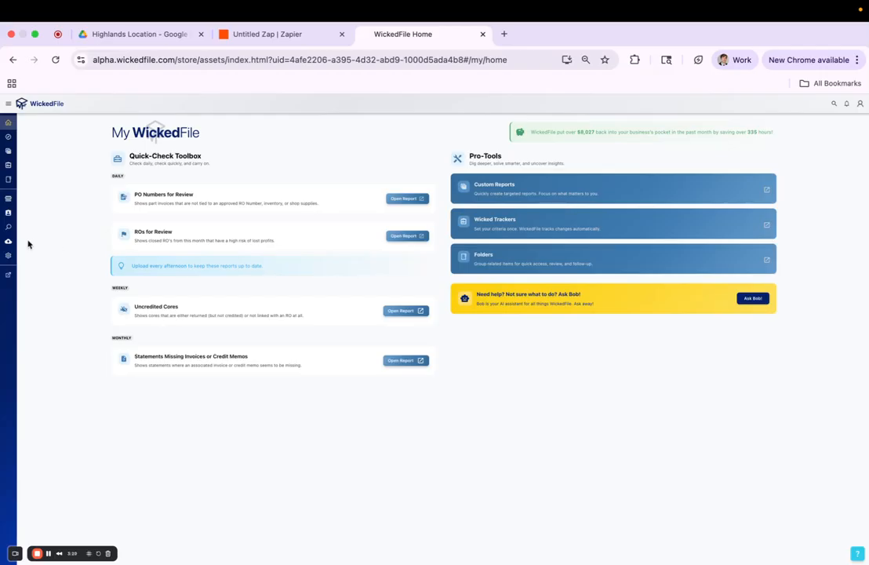
mouse_move(42, 252)
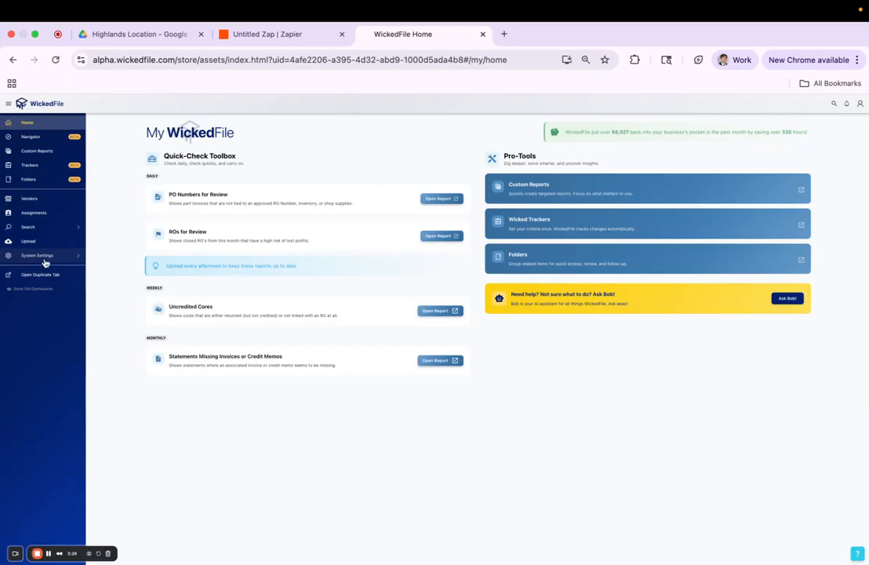
left_click(61, 257)
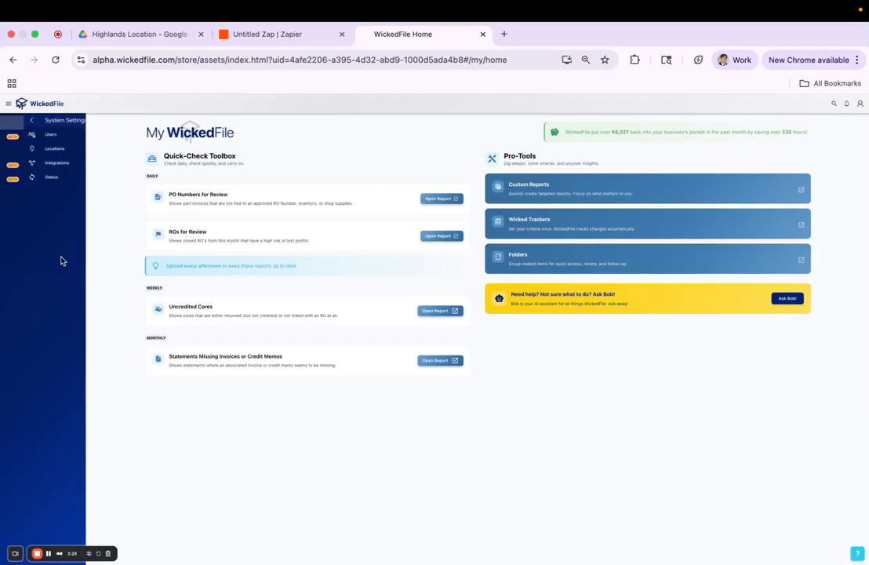
left_click(56, 167)
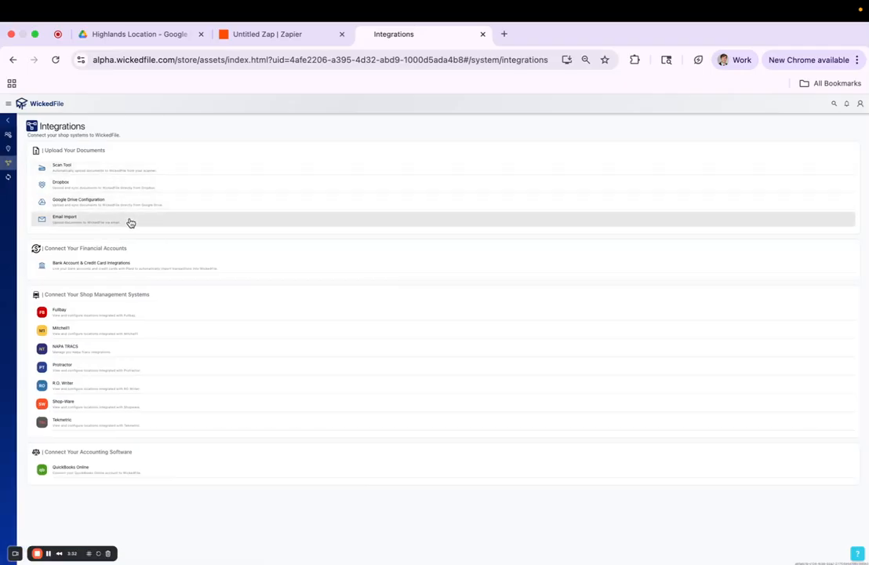
left_click(192, 224)
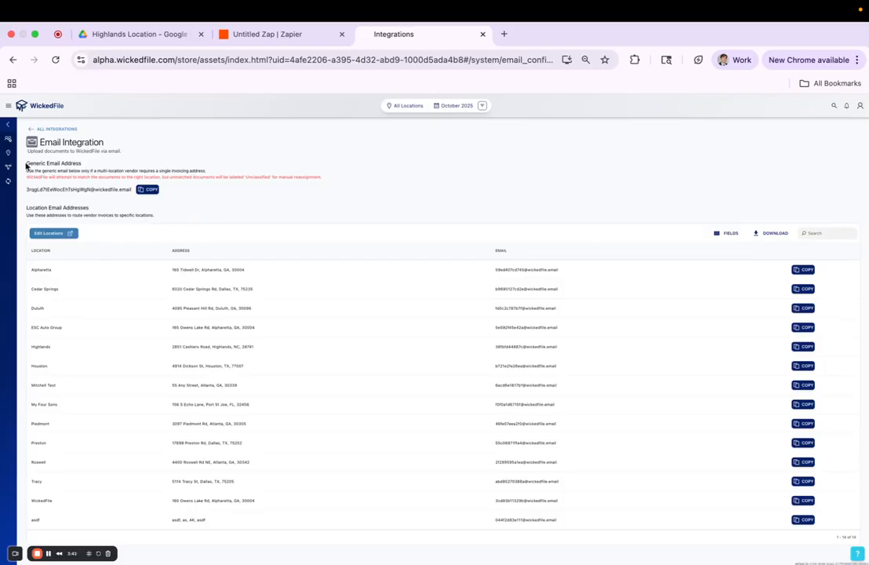
Copy the Highlands location's email address from the Email Integration page
left_click_drag(25, 190, 134, 194)
left_click(194, 198)
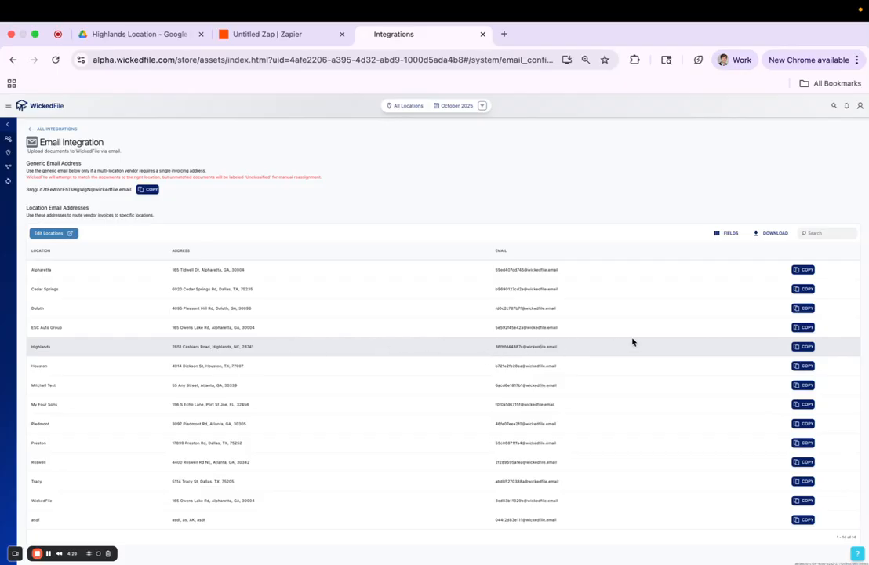
left_click(805, 347)
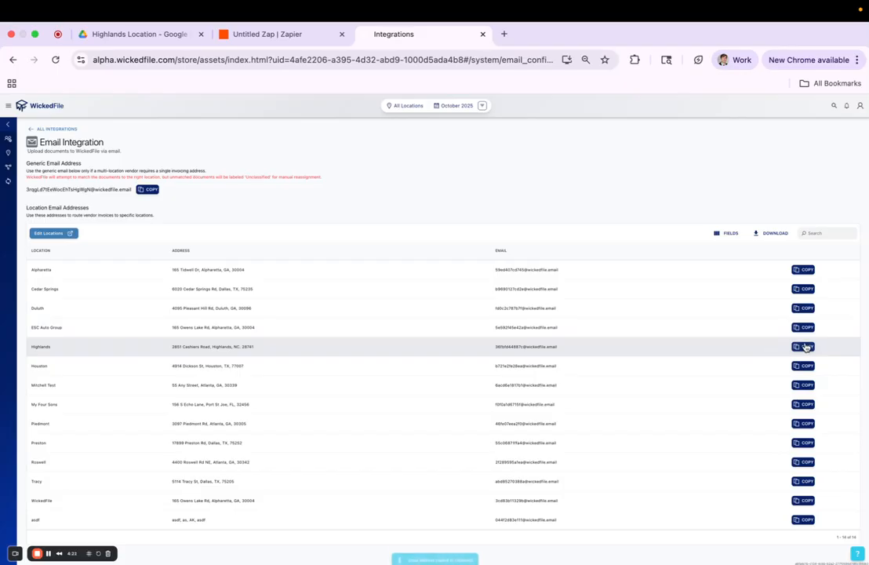
Return to Zapier and add the copied Highlands import address as the Send Email action's To recipient
left_click(250, 36)
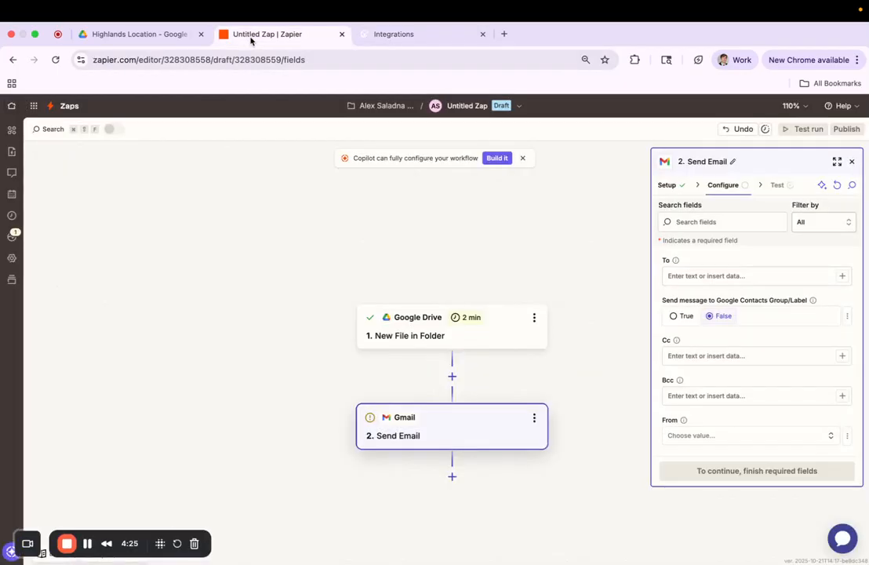
left_click(755, 275)
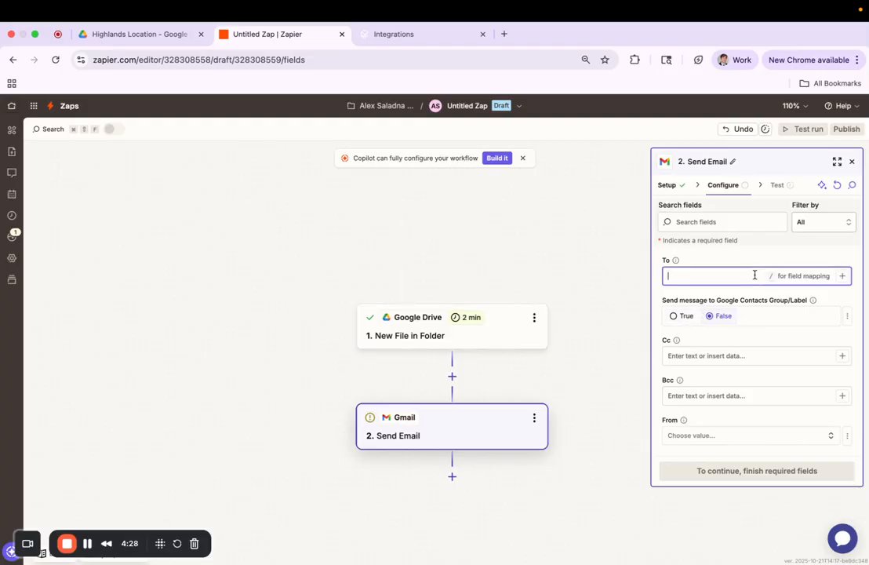
key("super+v")
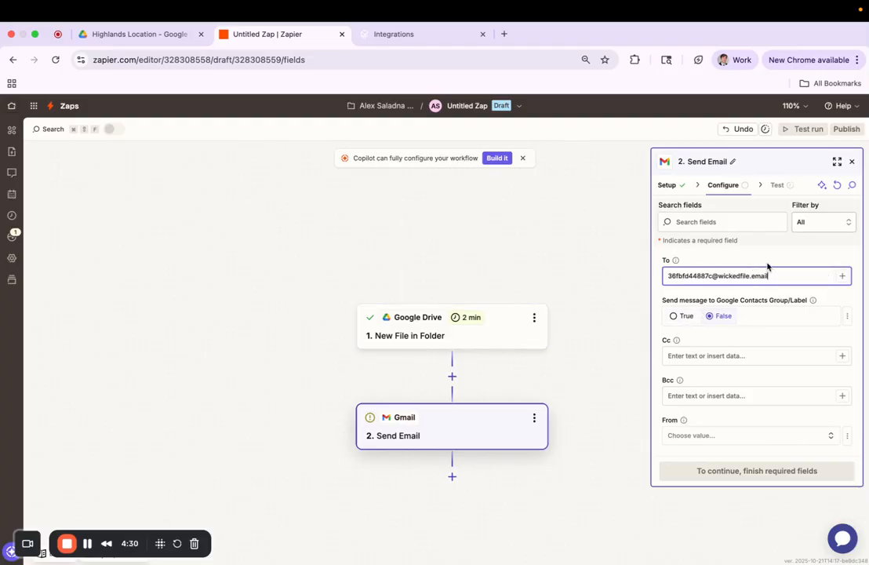
key("Return")
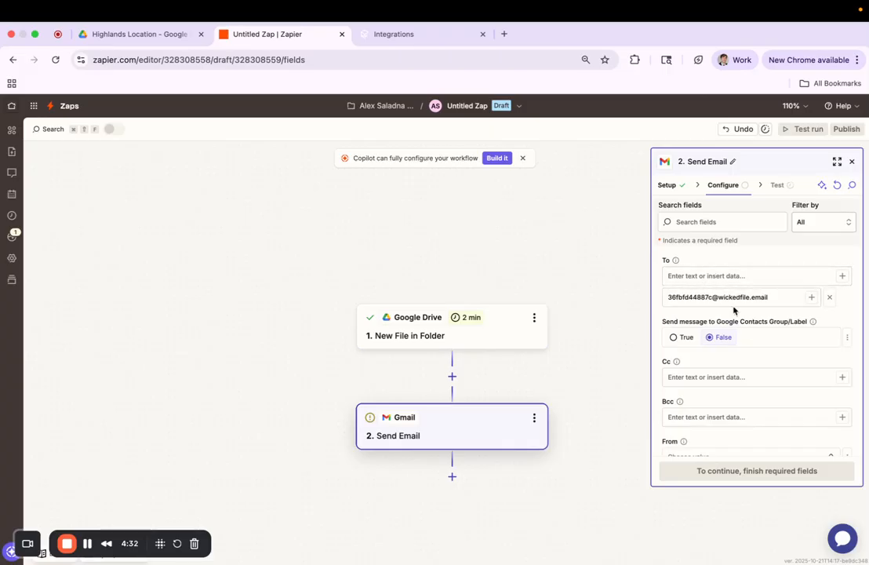
Set the email's From value to the connected account's WickedFile email address
scroll(745, 325, "down", 1)
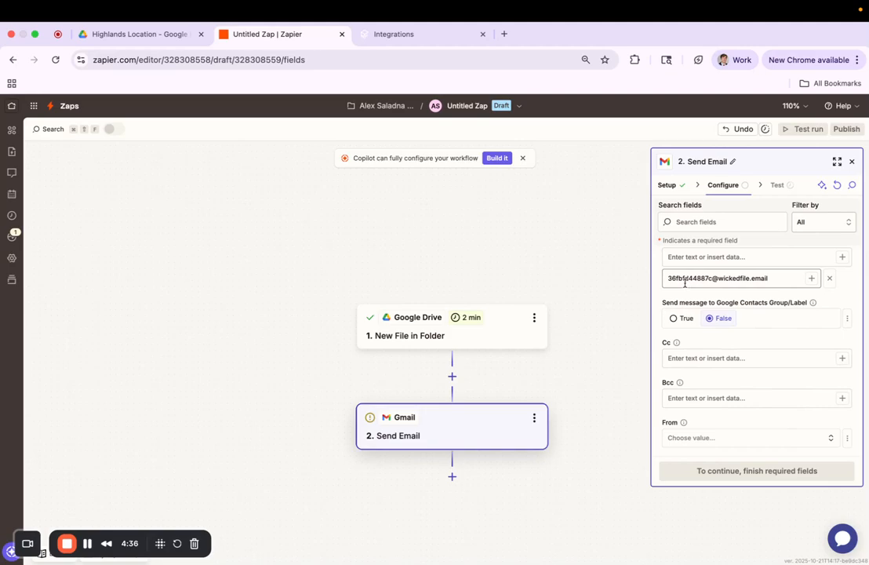
scroll(706, 284, "down", 1)
scroll(709, 287, "down", 2)
scroll(732, 328, "down", 3)
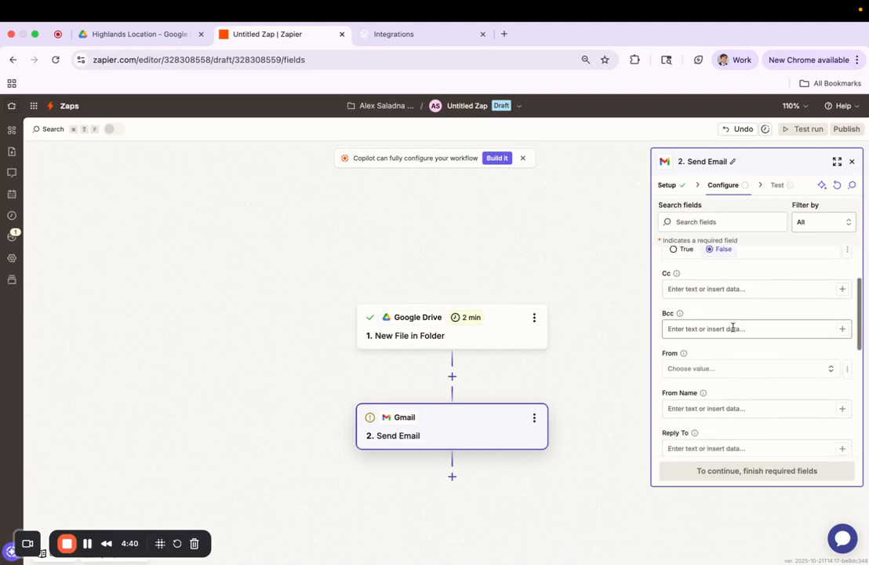
scroll(747, 390, "down", 1)
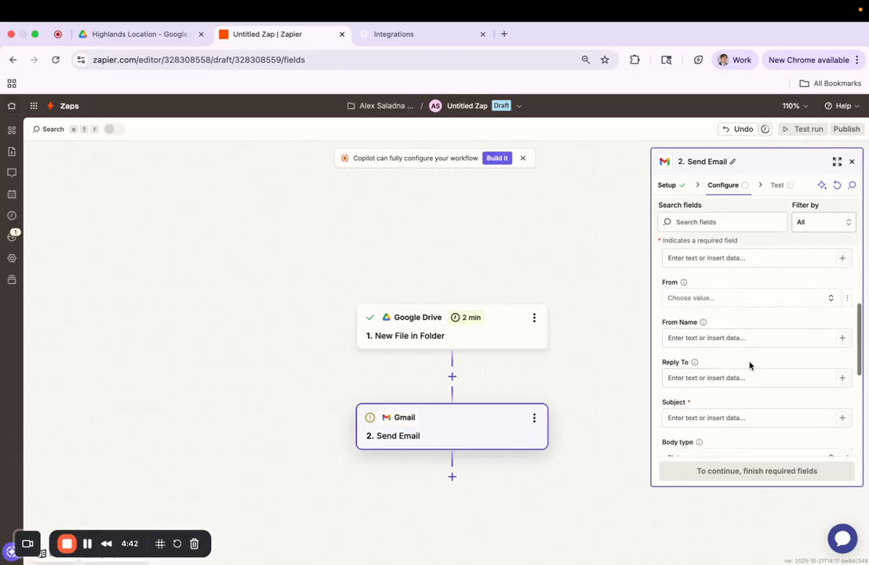
left_click(741, 298)
left_click(545, 333)
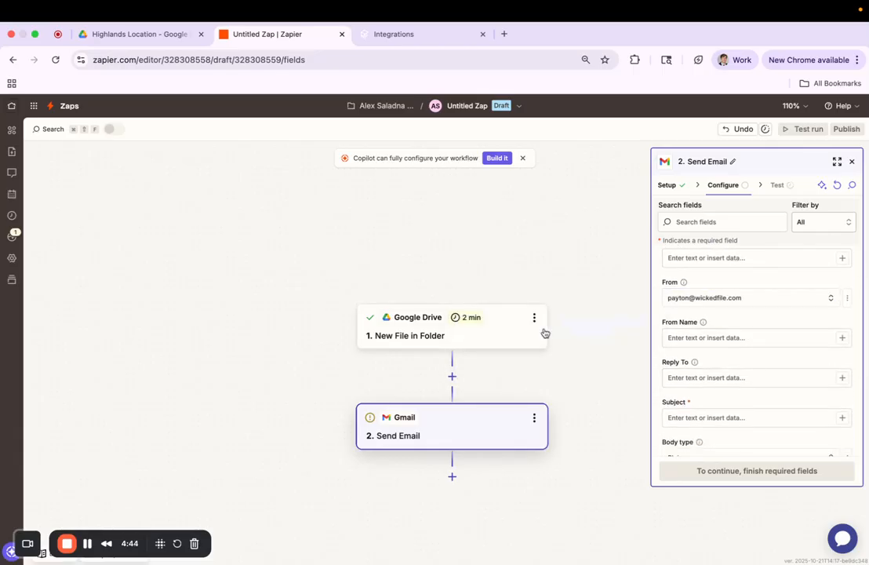
Enter "File Upload" as the email's subject
scroll(700, 336, "down", 3)
scroll(700, 338, "down", 1)
left_click(699, 337)
type("File")
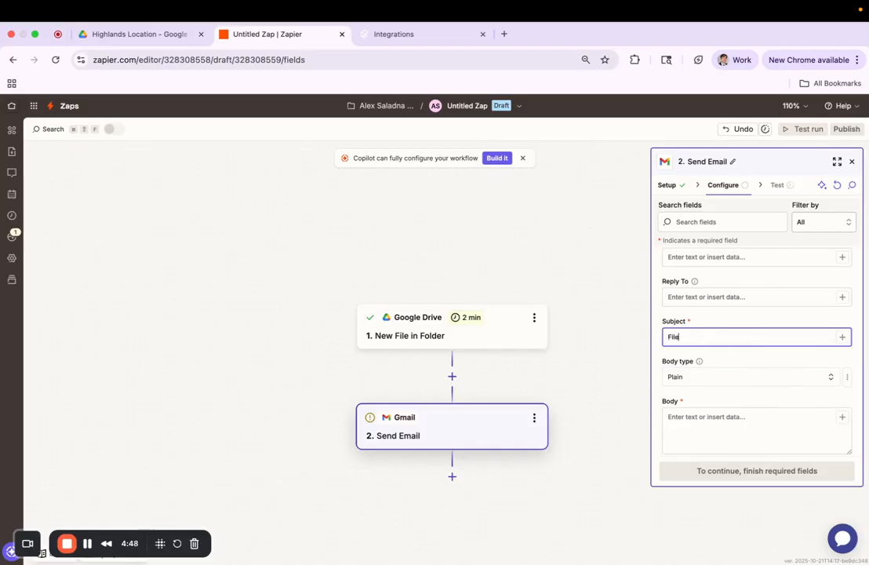
type(" Upload")
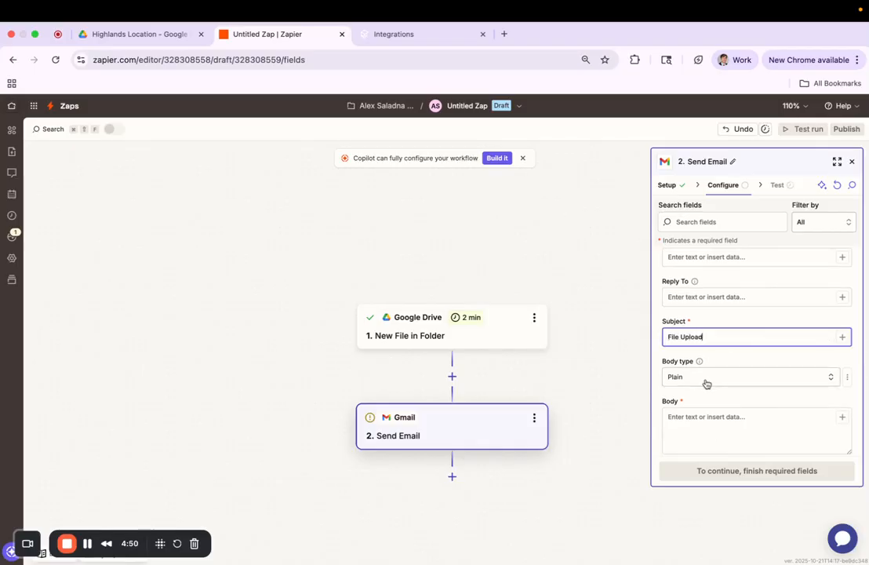
Enter "File Upload" as the email's plain-text body
scroll(708, 382, "down", 2)
left_click(713, 368)
scroll(713, 369, "down", 1)
type("File Upl")
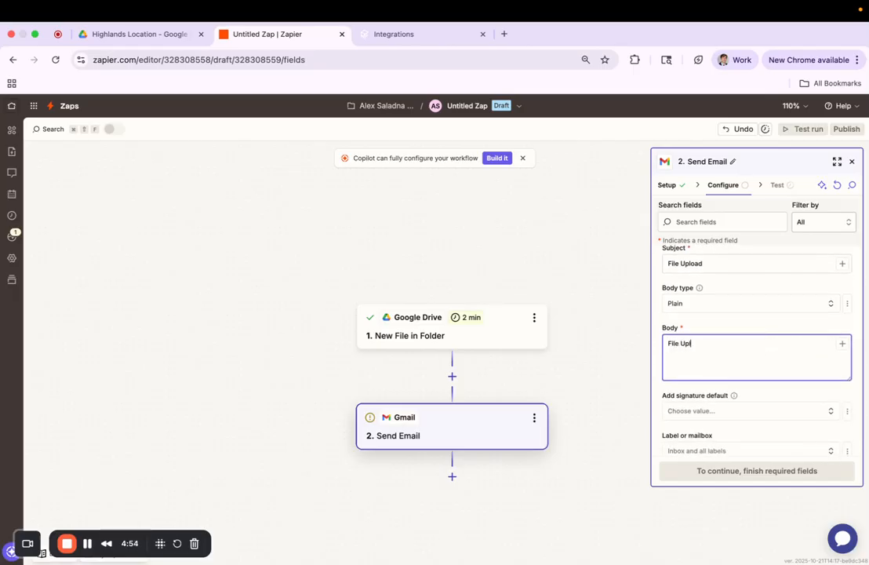
type("oad")
scroll(745, 374, "down", 3)
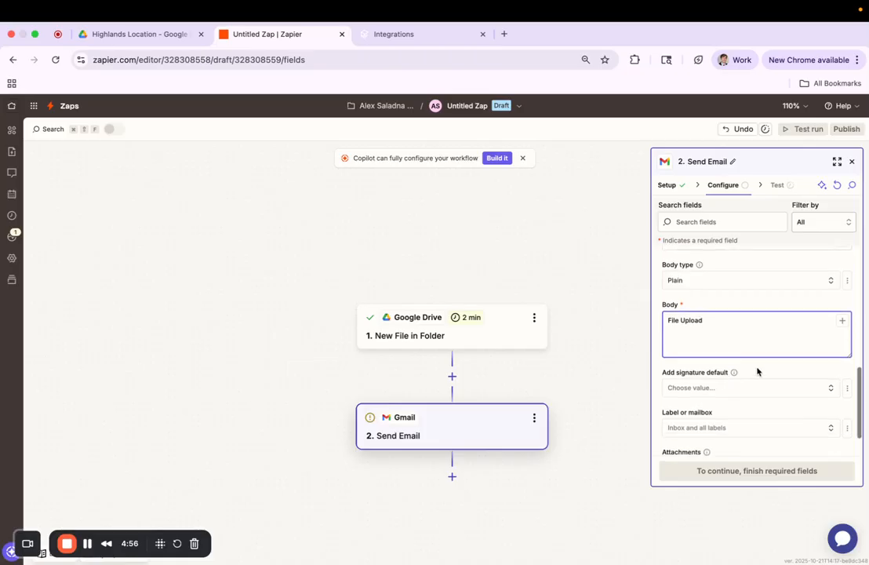
Map the File data from the Google Drive New File in Folder trigger to the email's attachments
scroll(752, 409, "up", 1)
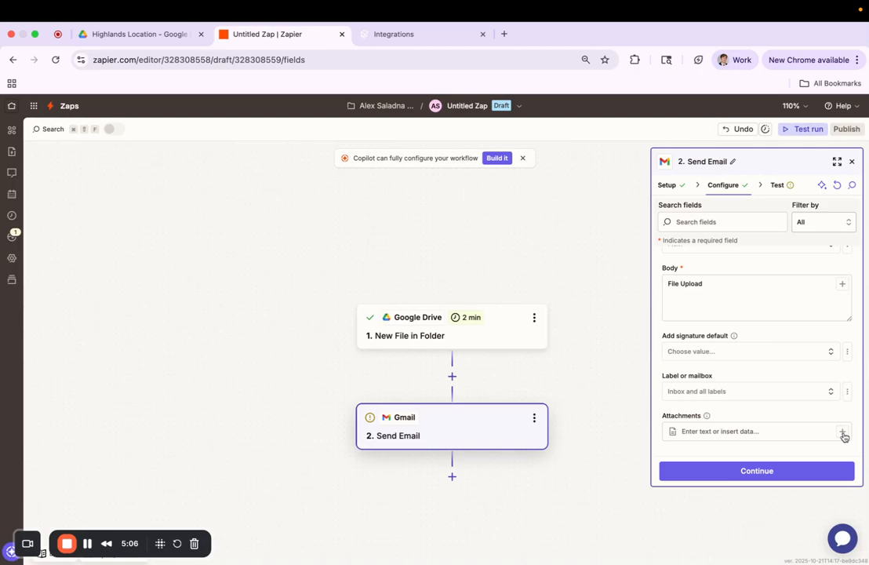
left_click(842, 433)
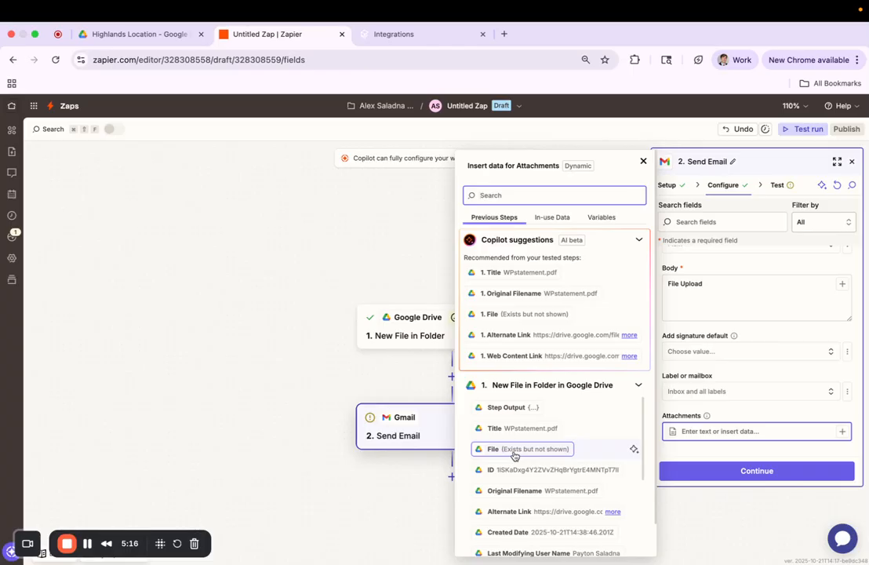
left_click(548, 450)
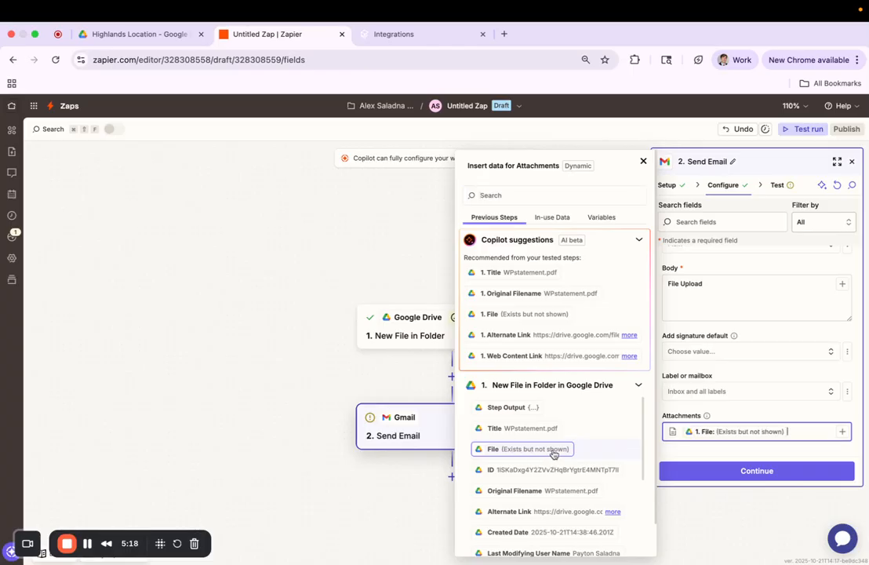
left_click(703, 453)
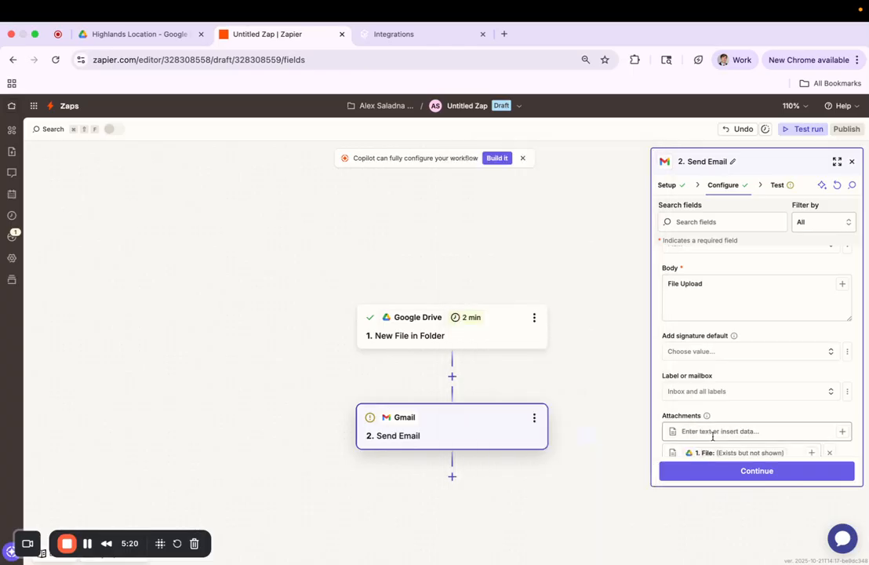
scroll(706, 443, "down", 1)
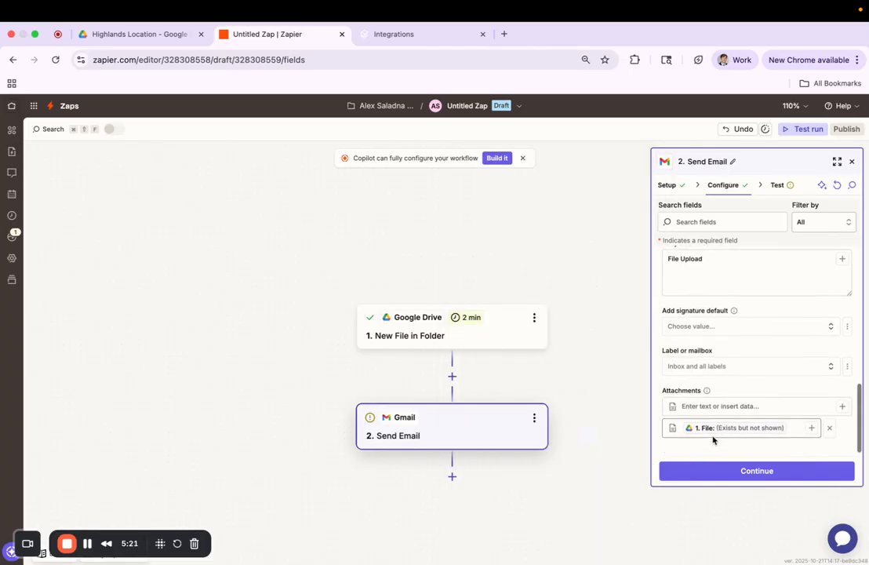
Continue to testing, run the Send Email test and publish the Zap
left_click(762, 471)
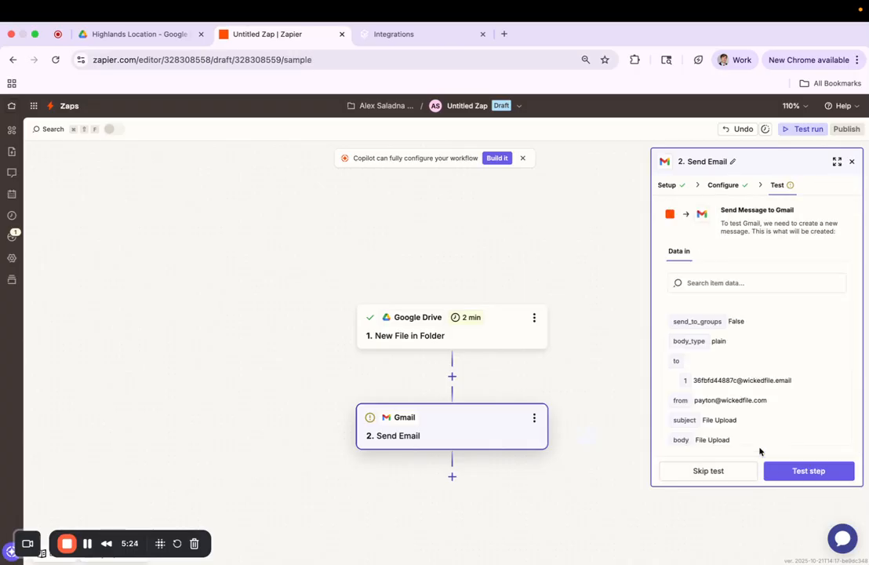
left_click(800, 472)
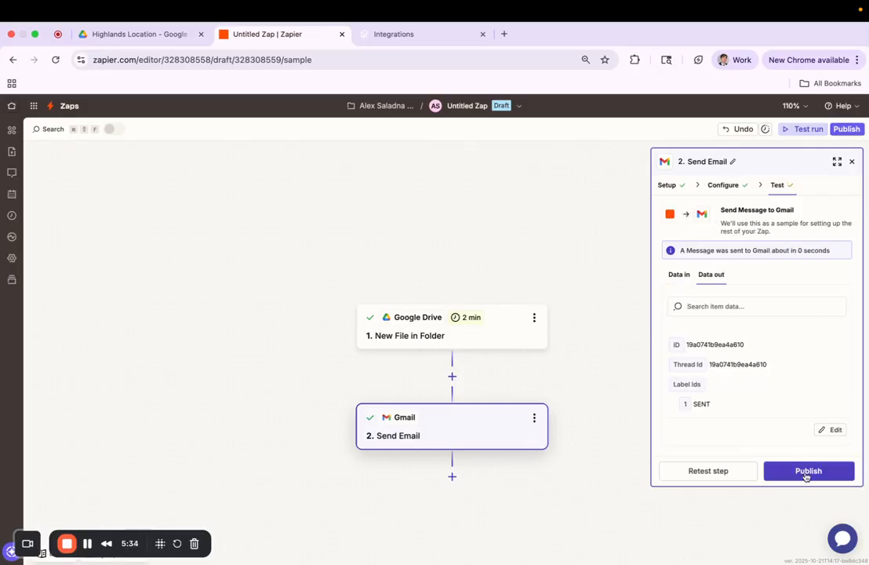
left_click(804, 475)
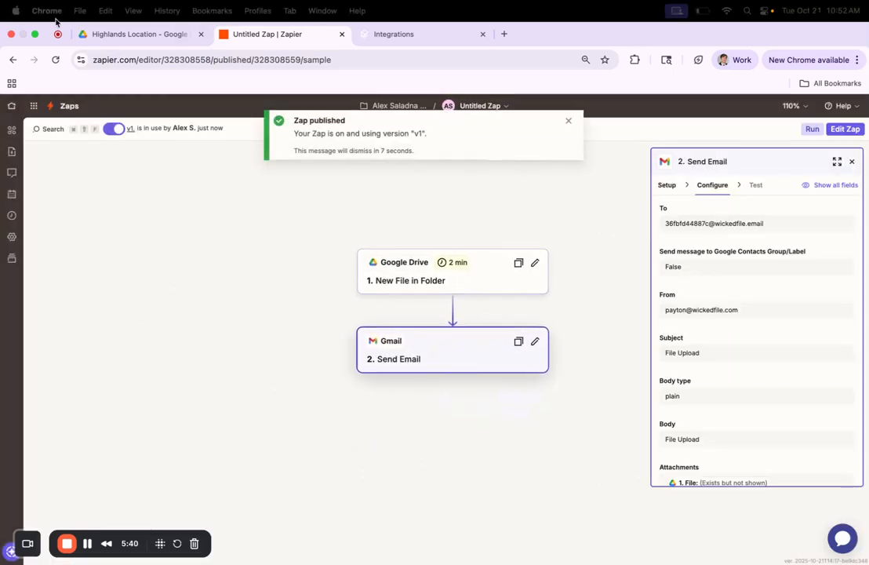
Revisit the Highlands Location Drive folder and the published Zap, and check the recent uploads on WickedFile's account page, reloading it
left_click(124, 34)
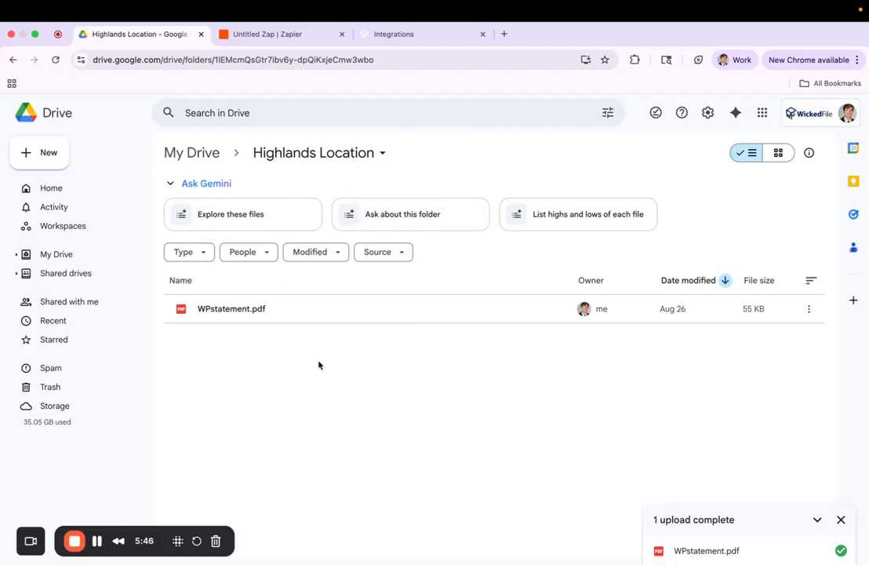
left_click(281, 35)
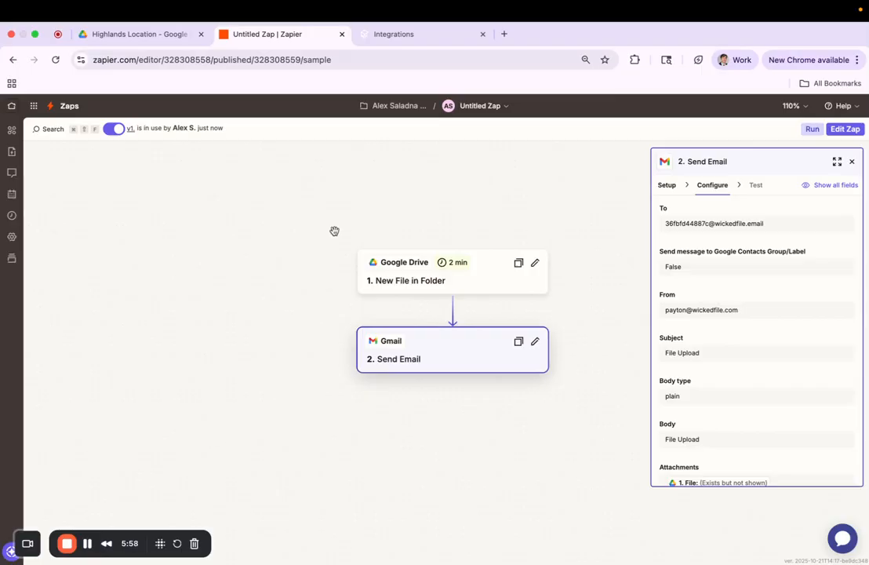
left_click(408, 35)
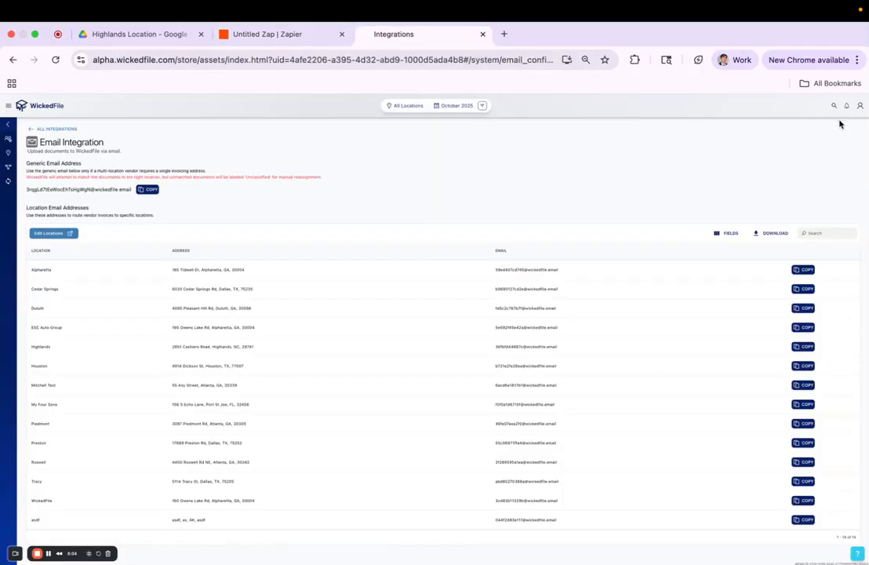
left_click(858, 107)
left_click(853, 120)
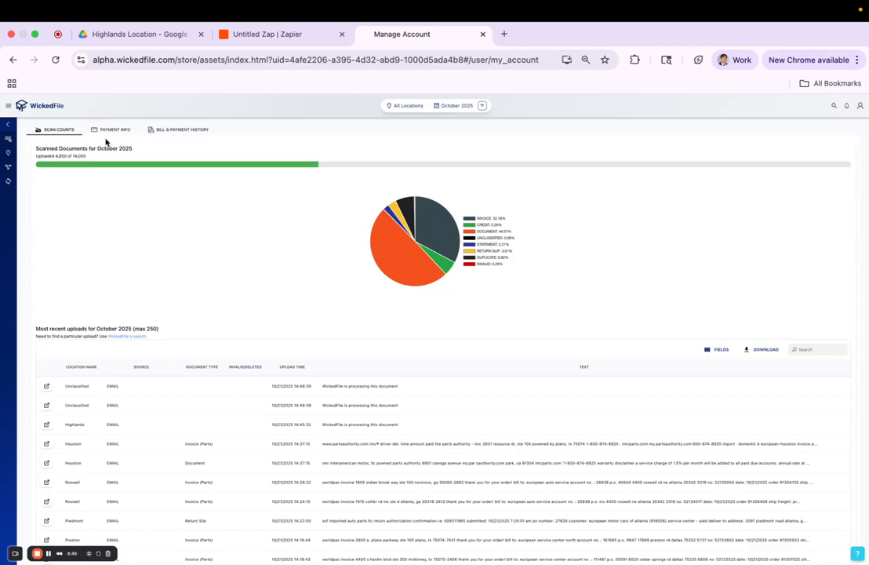
left_click(55, 60)
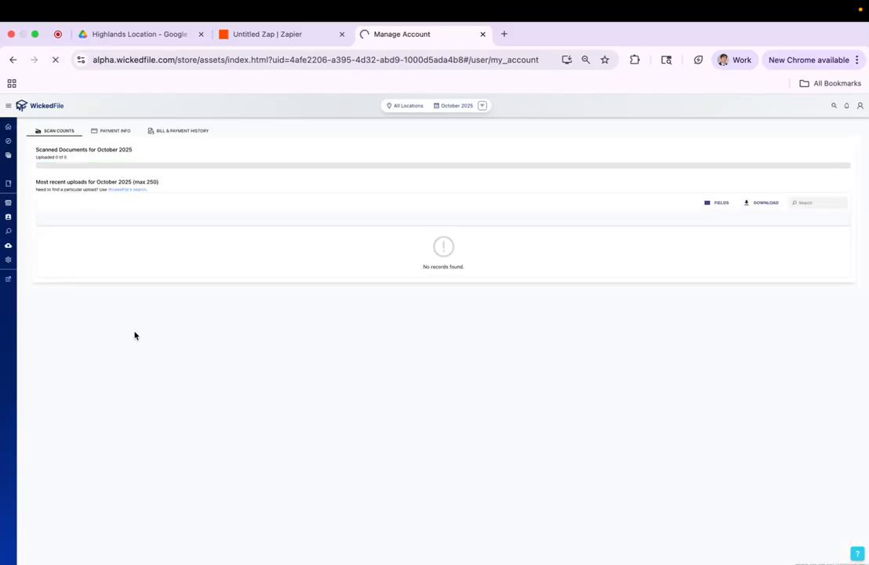